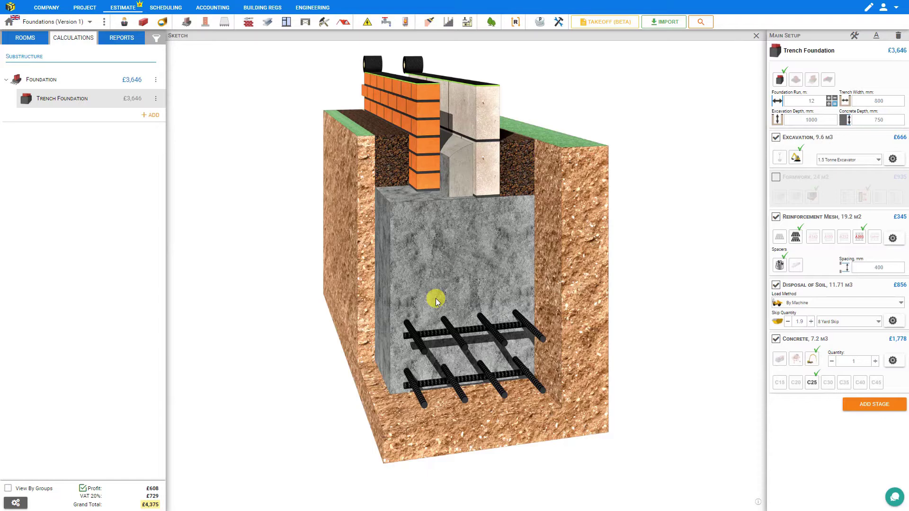
- Try the strip option on the trench foundation, then start and abandon a new Strip Foundation module
click(813, 82)
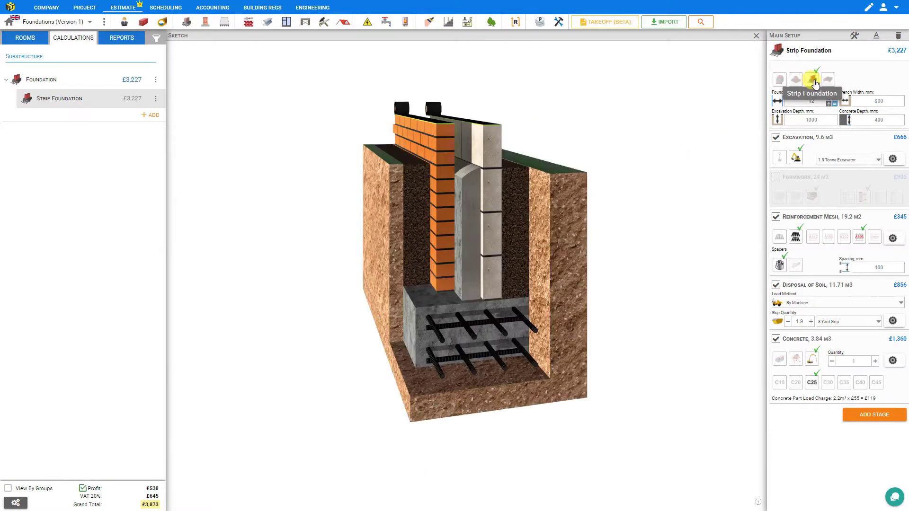
click(779, 79)
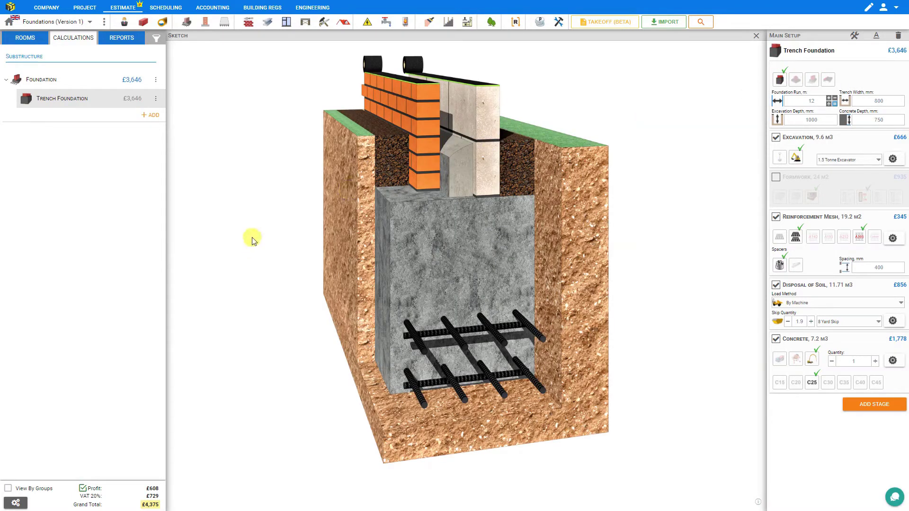
click(187, 23)
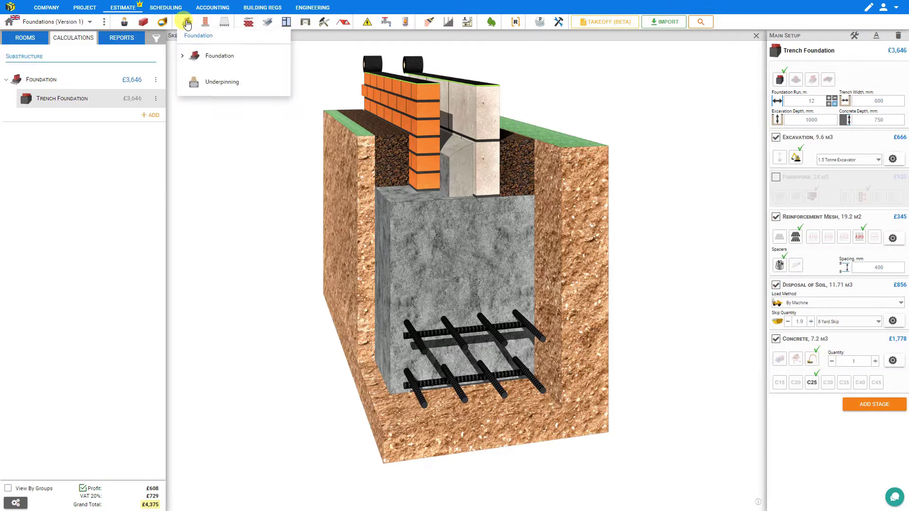
click(183, 59)
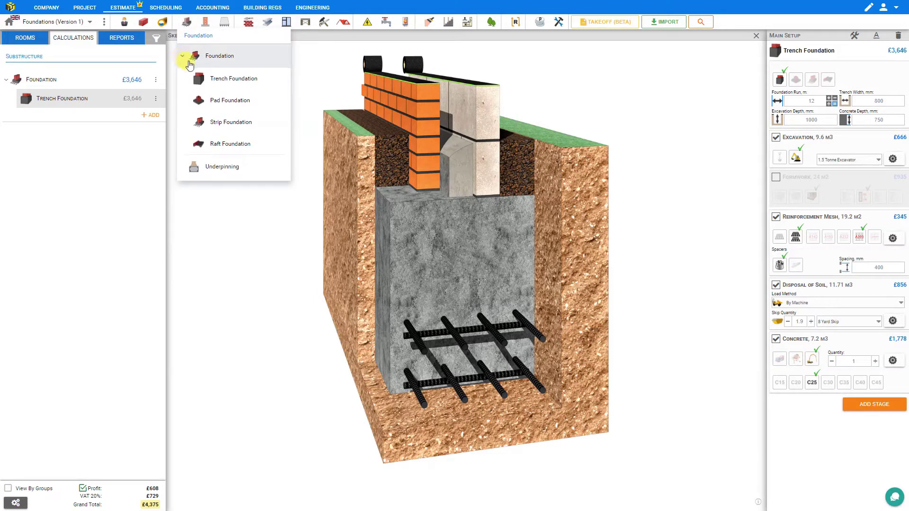
click(212, 122)
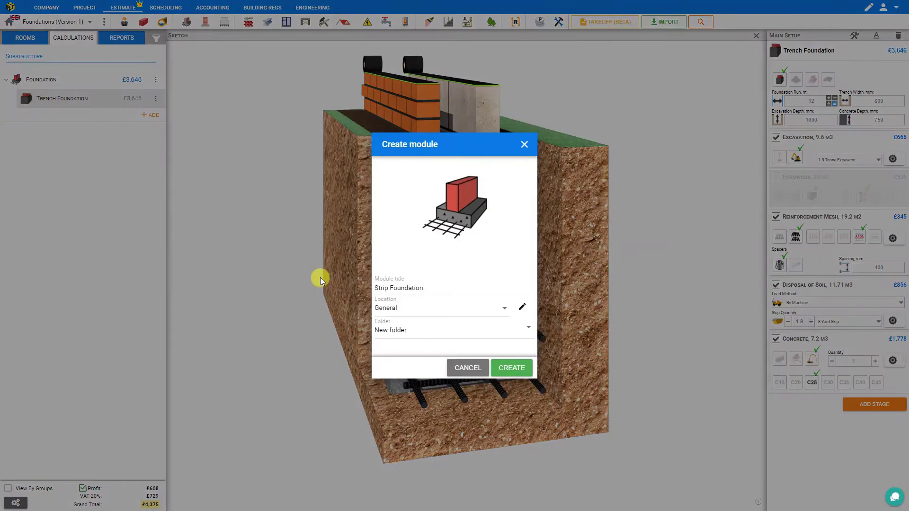
click(393, 296)
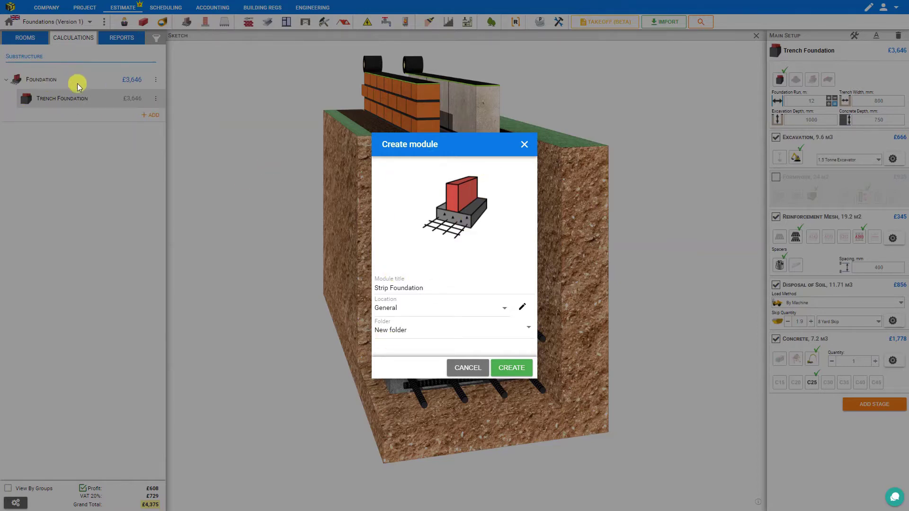
click(523, 146)
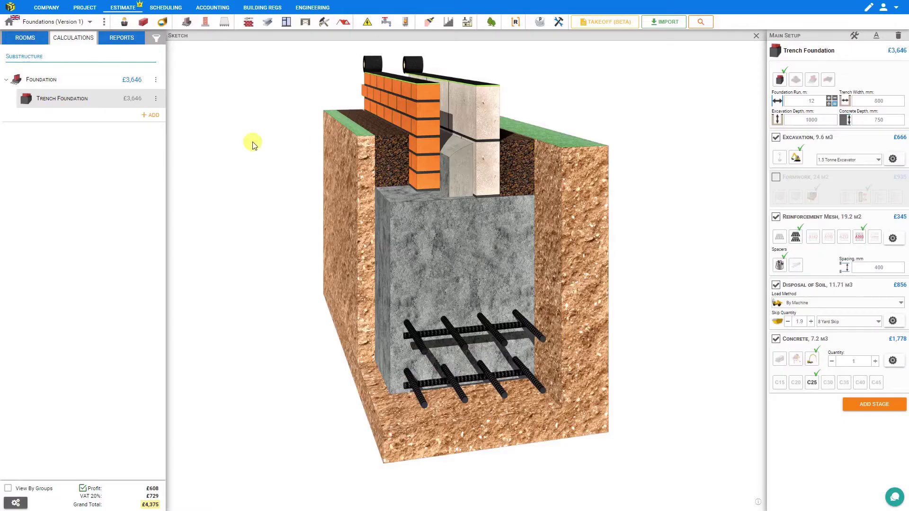
- Add a Strip Foundation calculation under Foundation and open its options menu
click(148, 117)
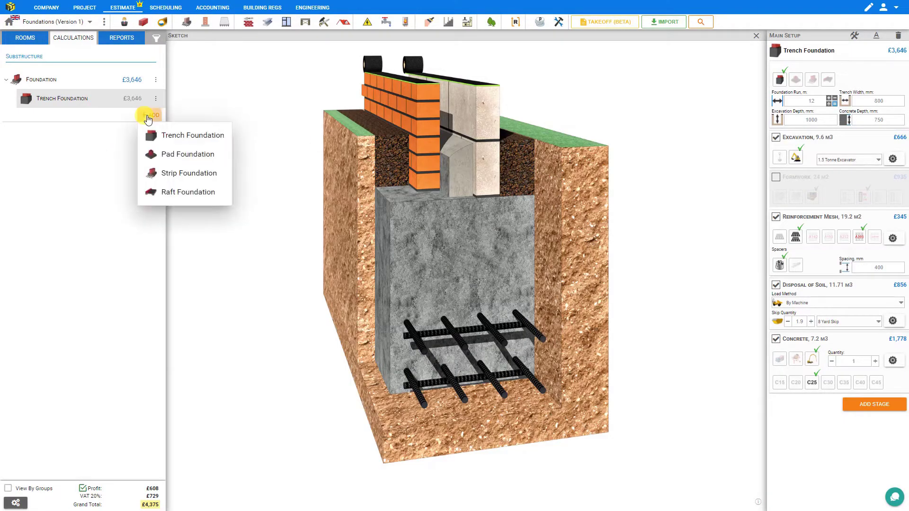
click(170, 174)
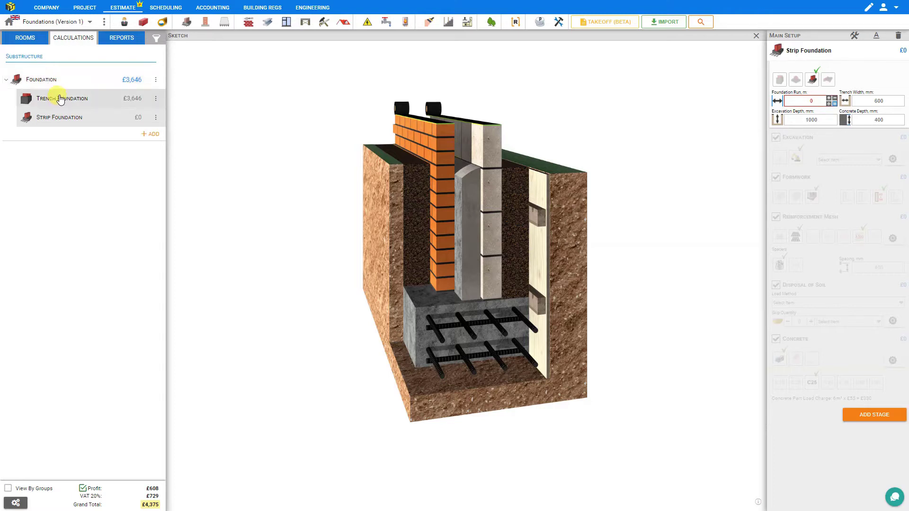
click(156, 118)
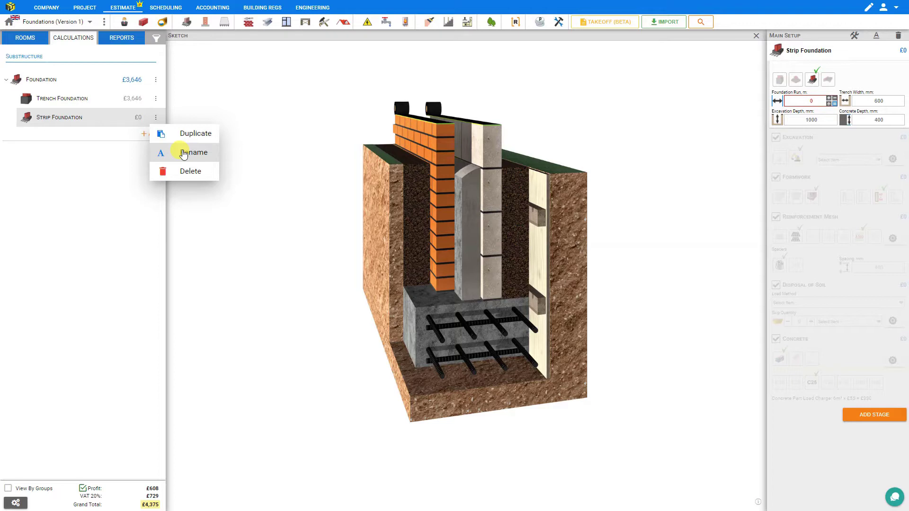
click(153, 117)
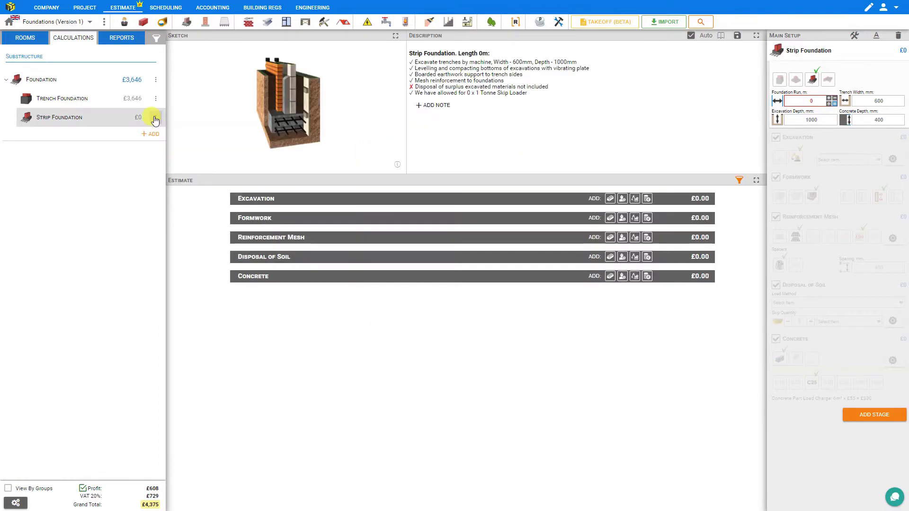
click(156, 80)
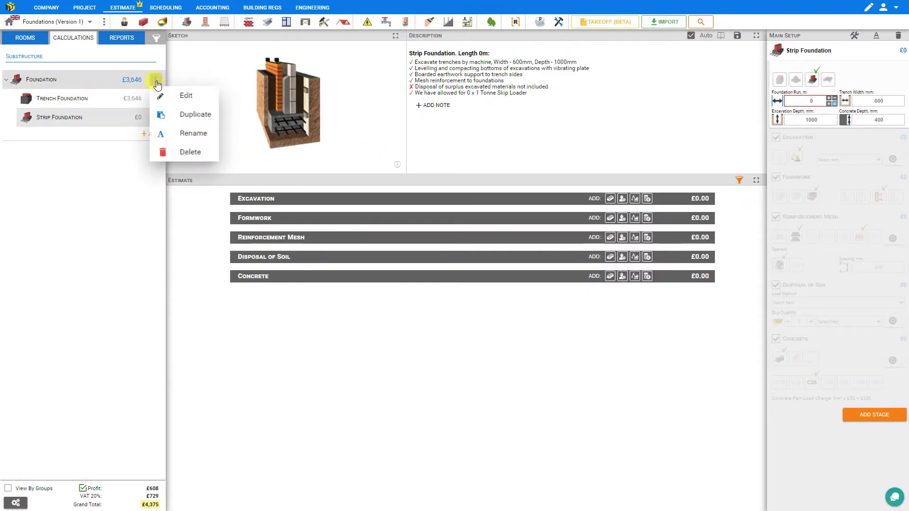
click(187, 97)
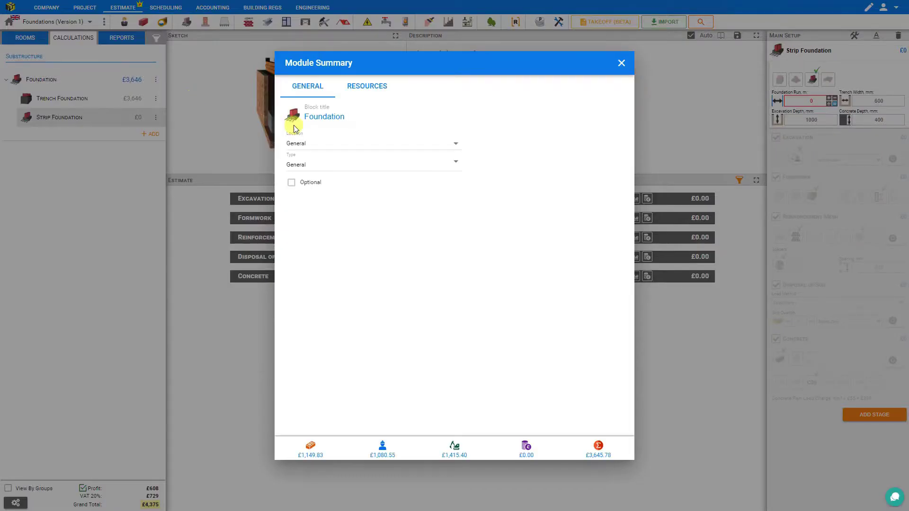
click(337, 117)
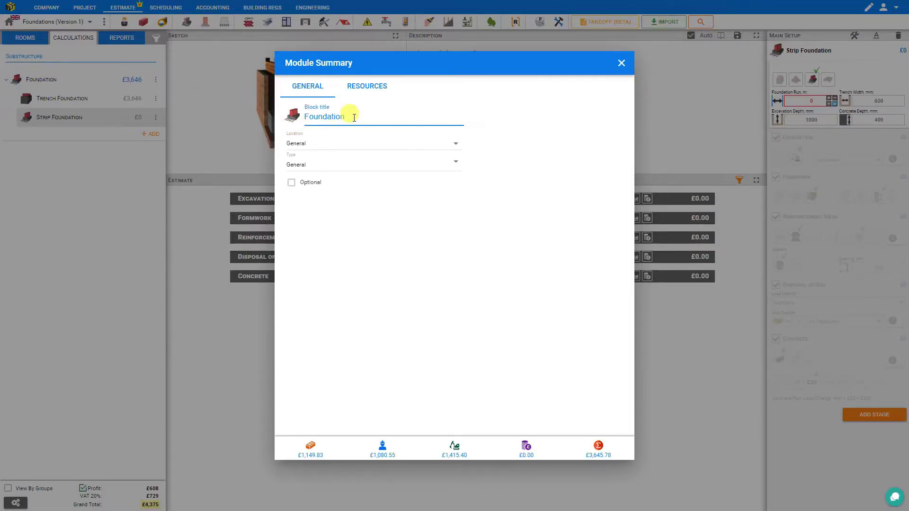
click(456, 145)
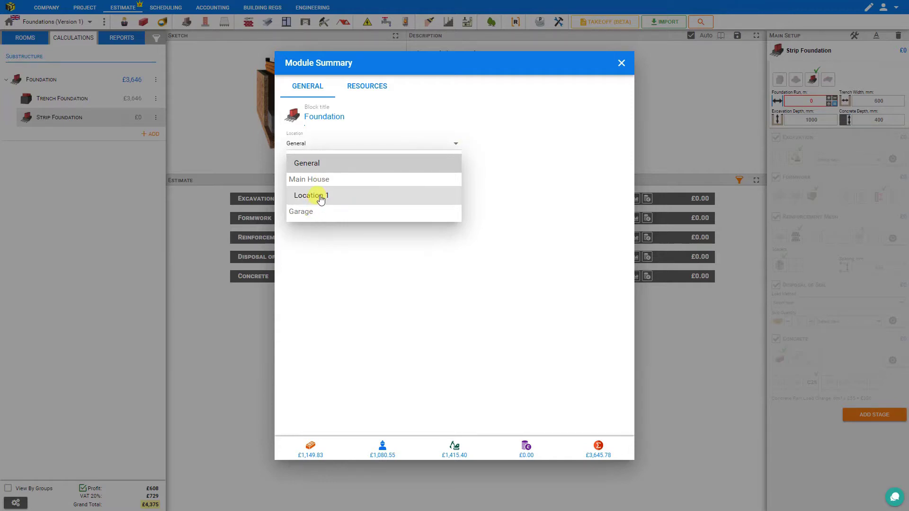
click(621, 63)
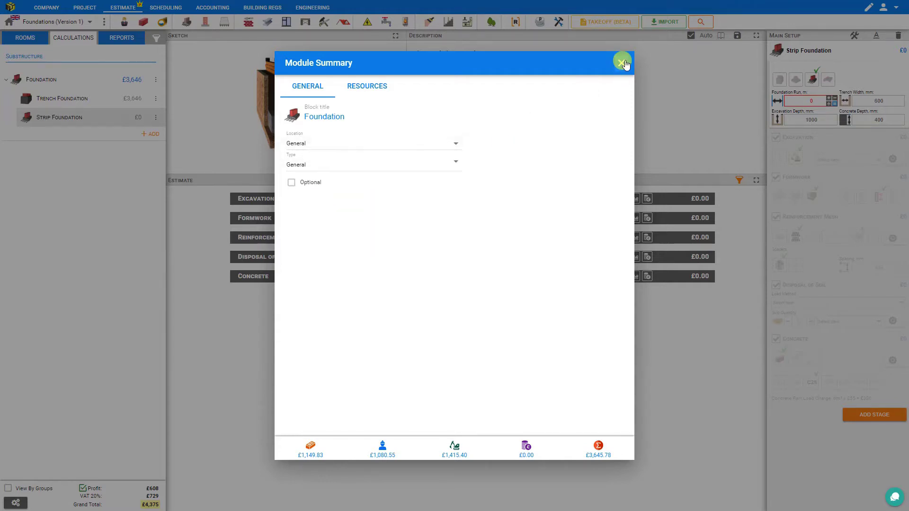
click(621, 63)
- Add a new room named Workroom on the Garage floor, then go back to Calculations
click(19, 37)
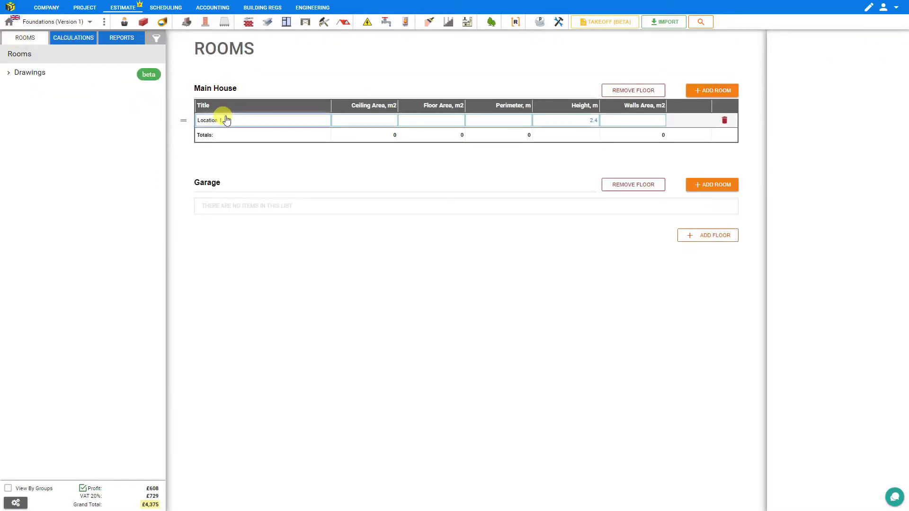
click(727, 186)
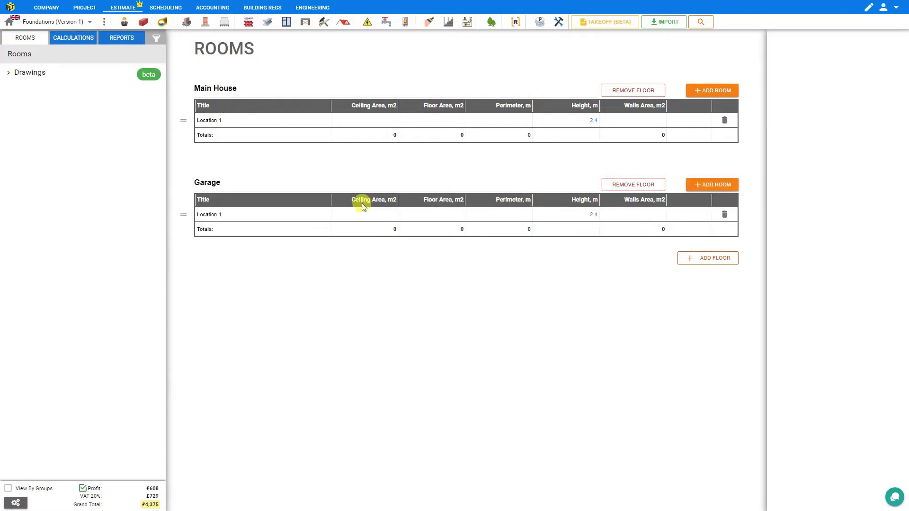
click(237, 214)
text(Workroom)
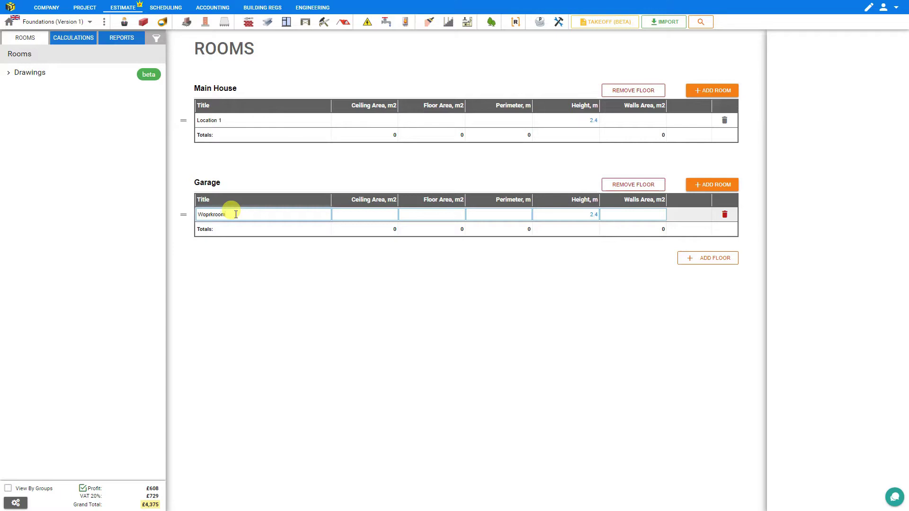
click(59, 38)
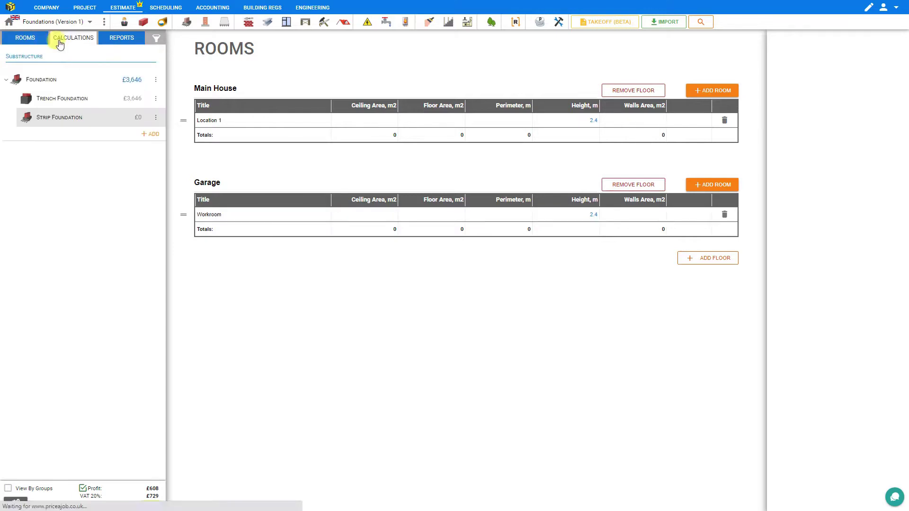
- Change the Foundation module's type to Provisional sum, keeping its location as General
click(155, 81)
click(177, 93)
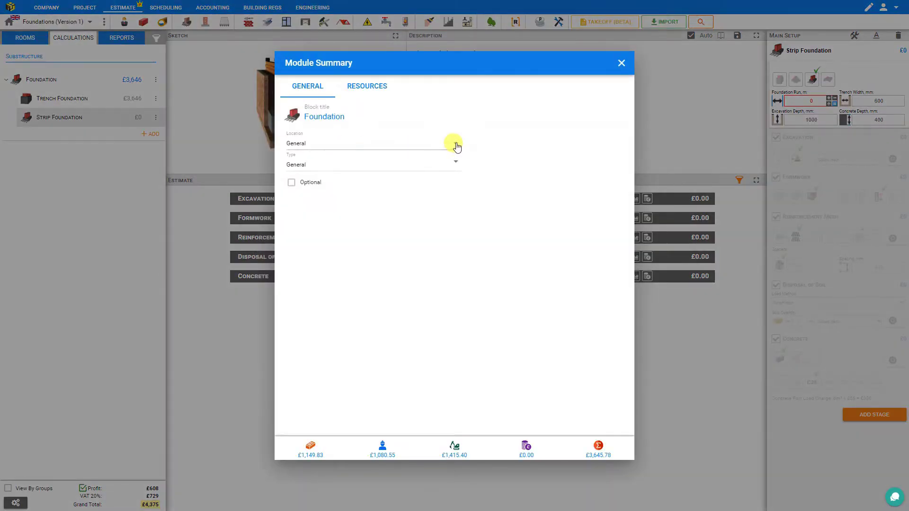
click(456, 144)
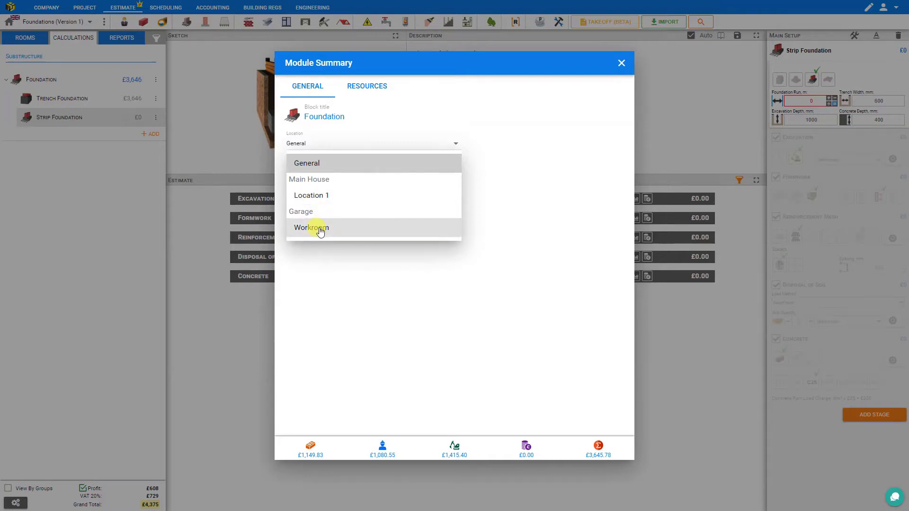
click(342, 263)
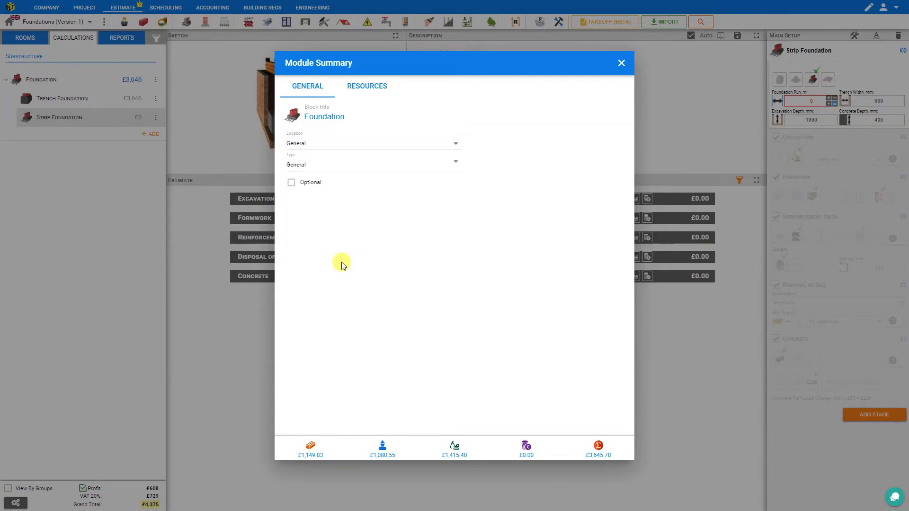
click(457, 164)
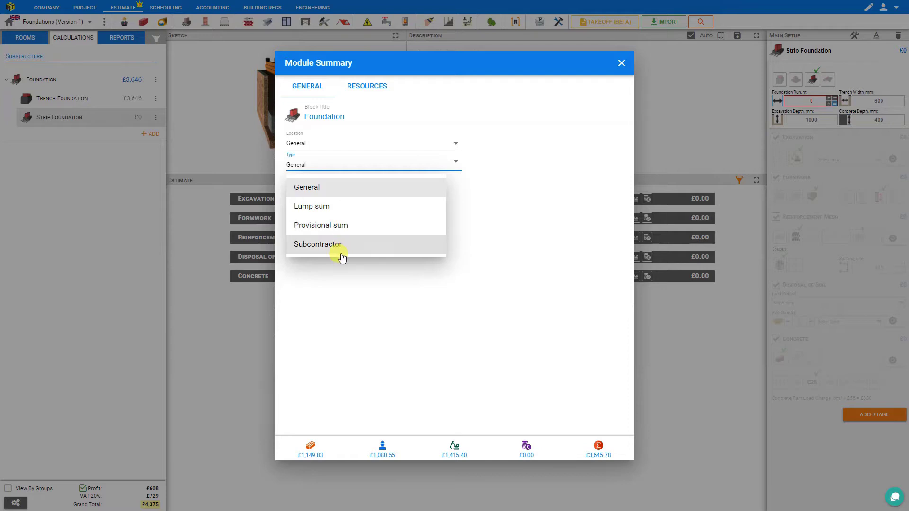
click(347, 227)
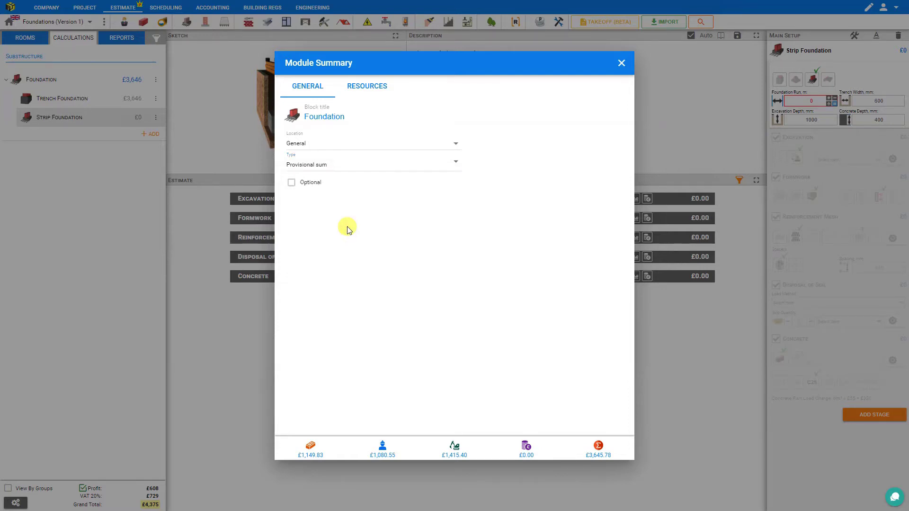
click(622, 63)
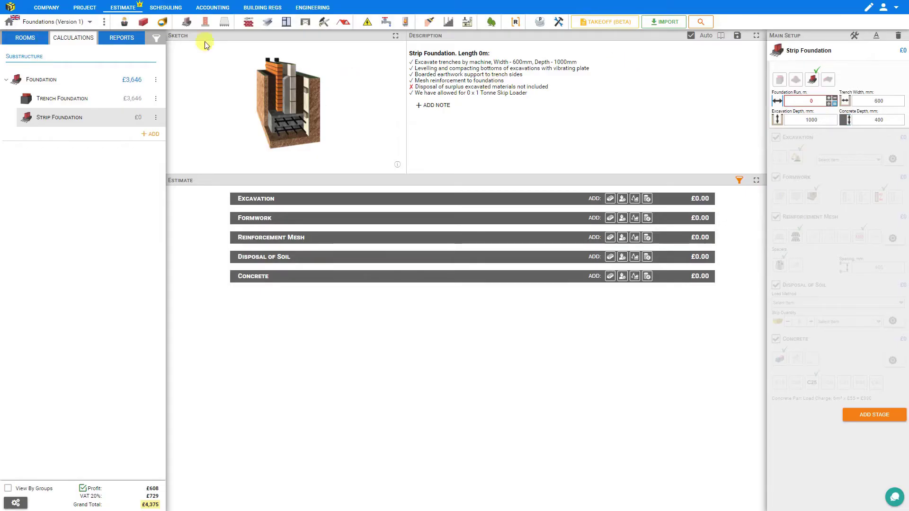
- View the Quote report, then return to the Calculations list of foundation items
click(120, 38)
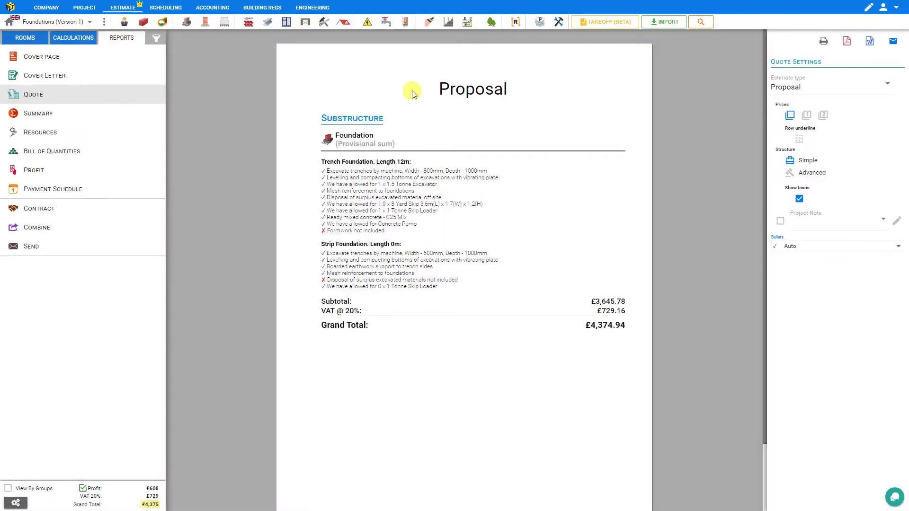
mouse_move(341, 144)
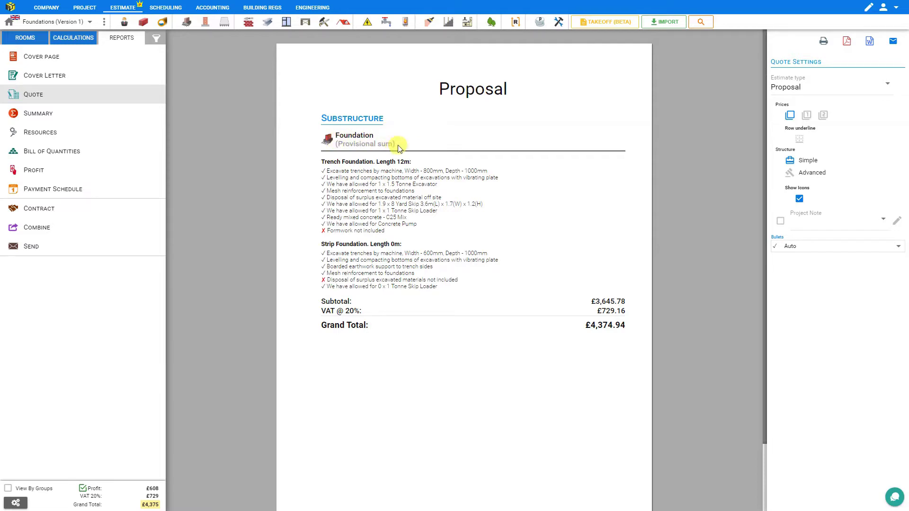
click(72, 39)
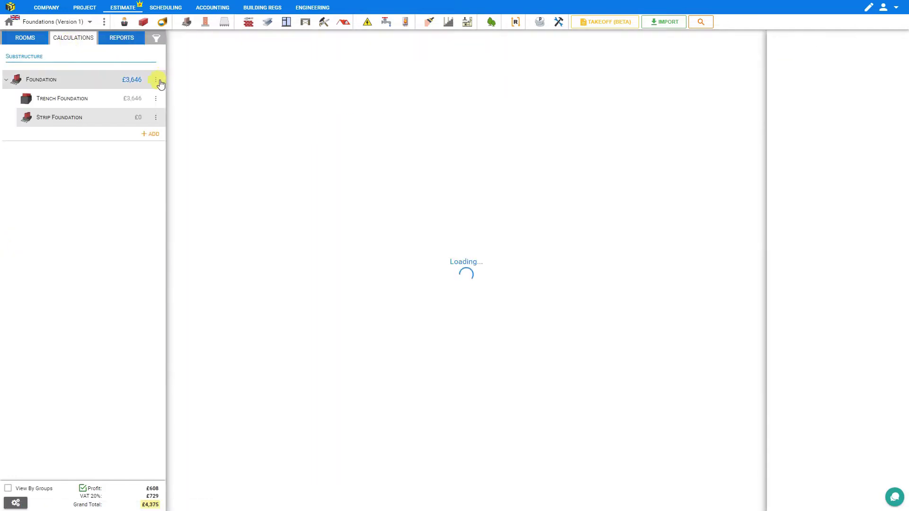
- Change the Foundation module's type to General, leave it non-optional, then open Strip Foundation
click(157, 81)
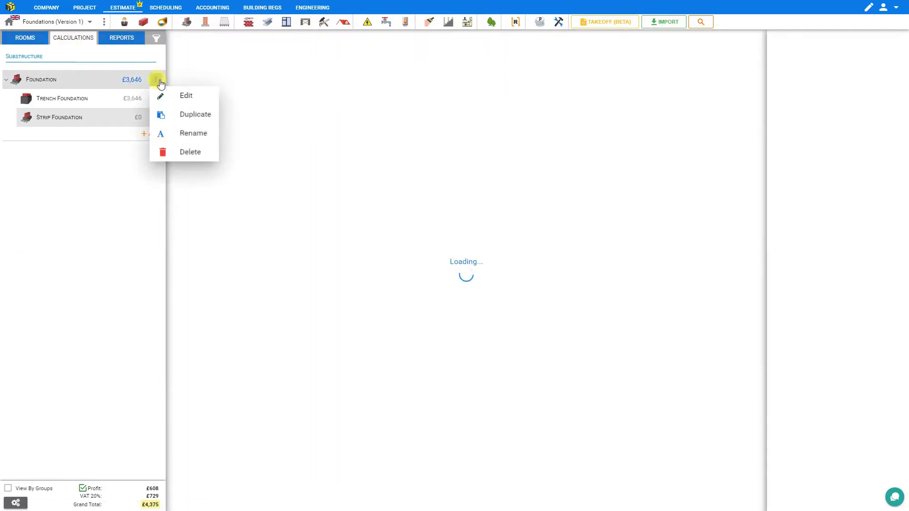
click(187, 97)
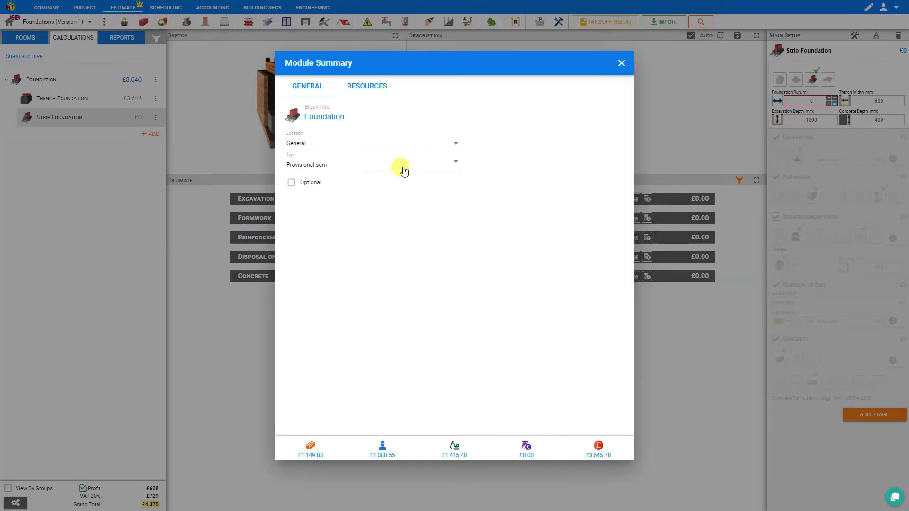
click(457, 166)
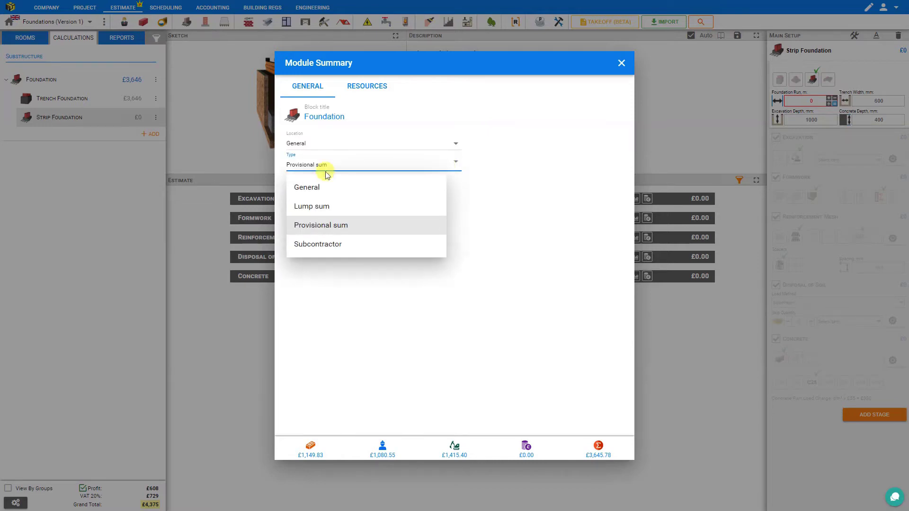
click(314, 187)
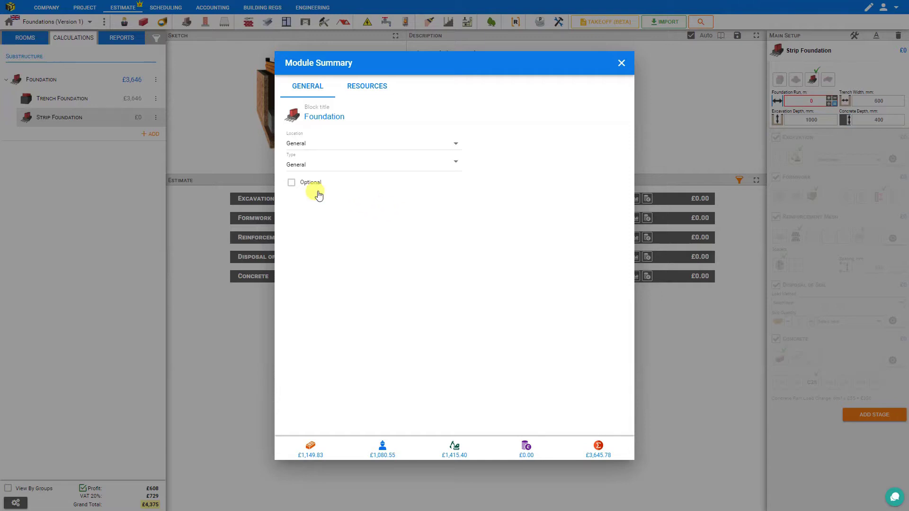
click(291, 183)
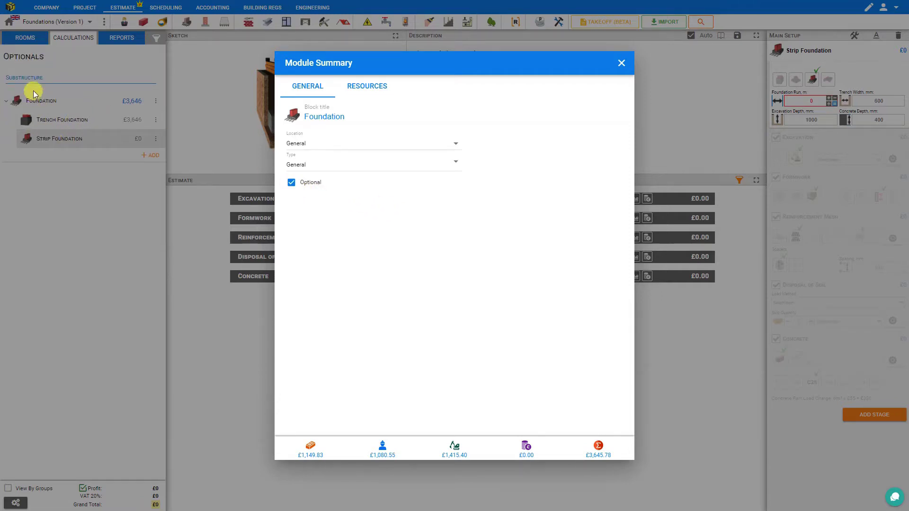
click(291, 184)
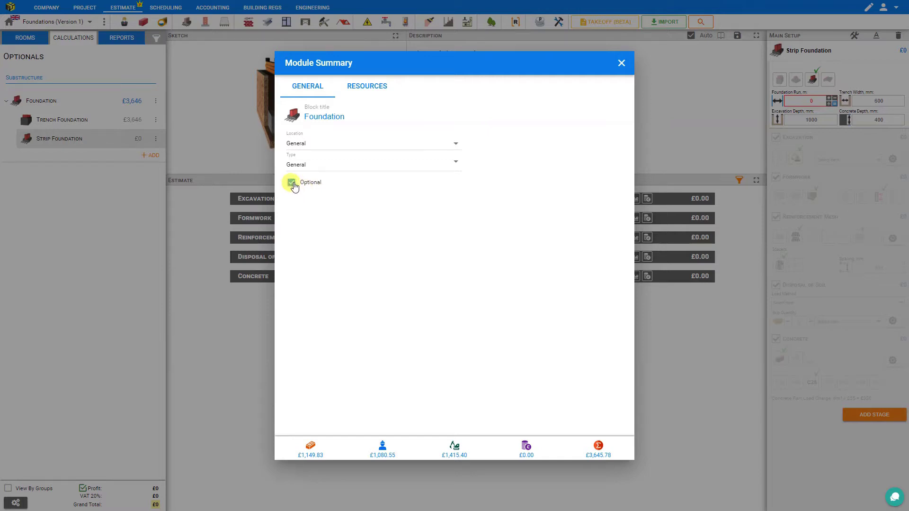
click(621, 63)
click(87, 124)
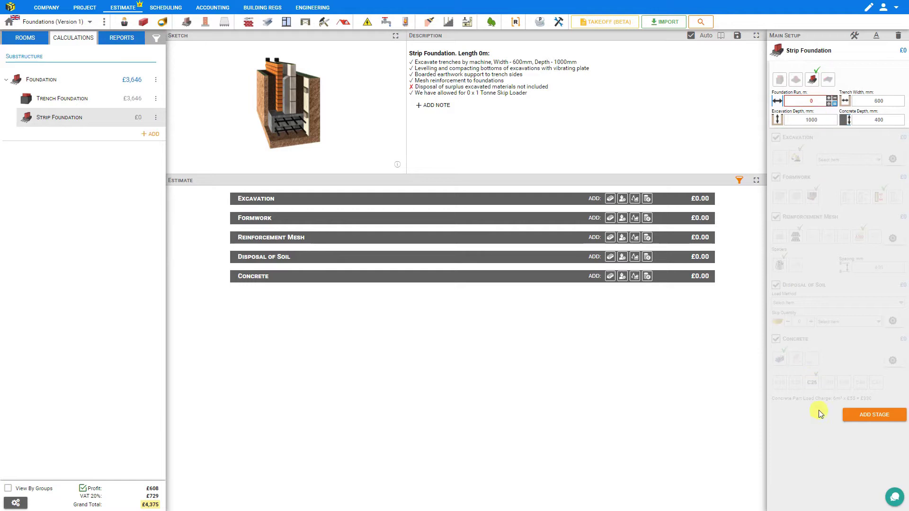
- Expand the Strip Foundation sketch to full screen
click(395, 37)
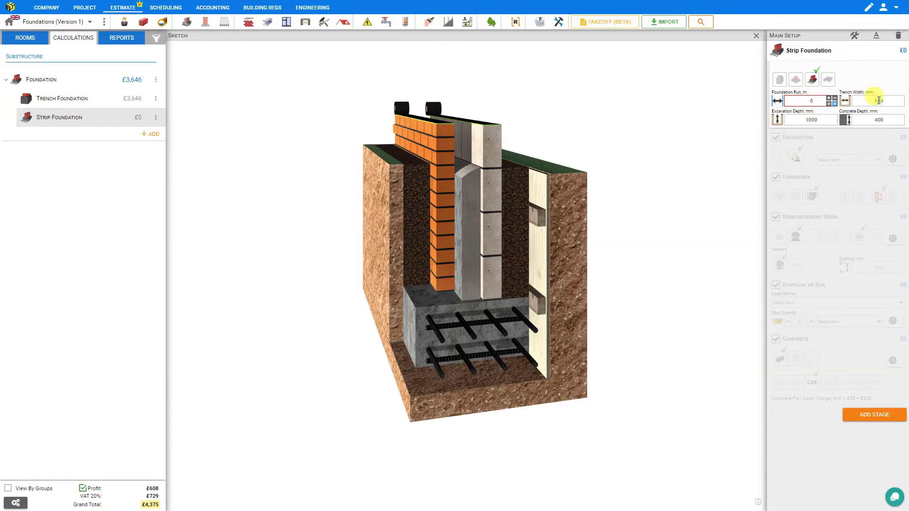
- Set the foundation run to 24 m and the trench width to 800 mm
click(818, 102)
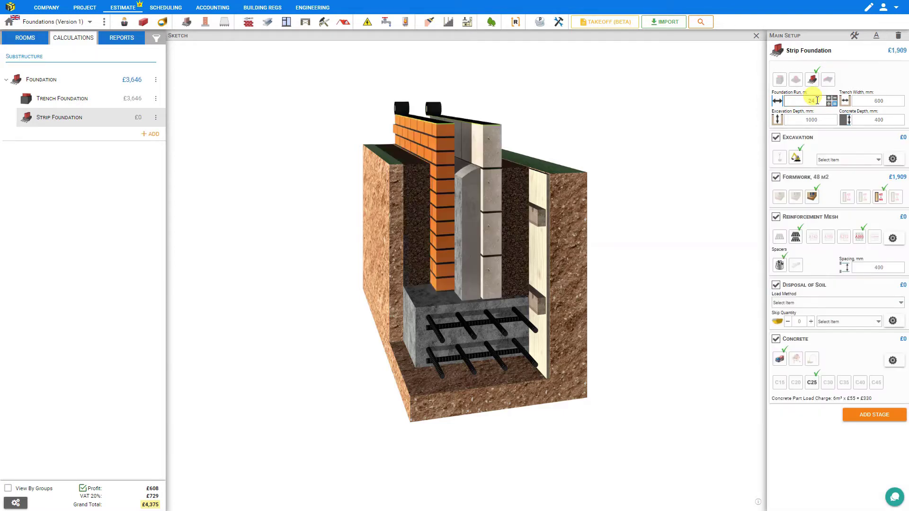
click(882, 101)
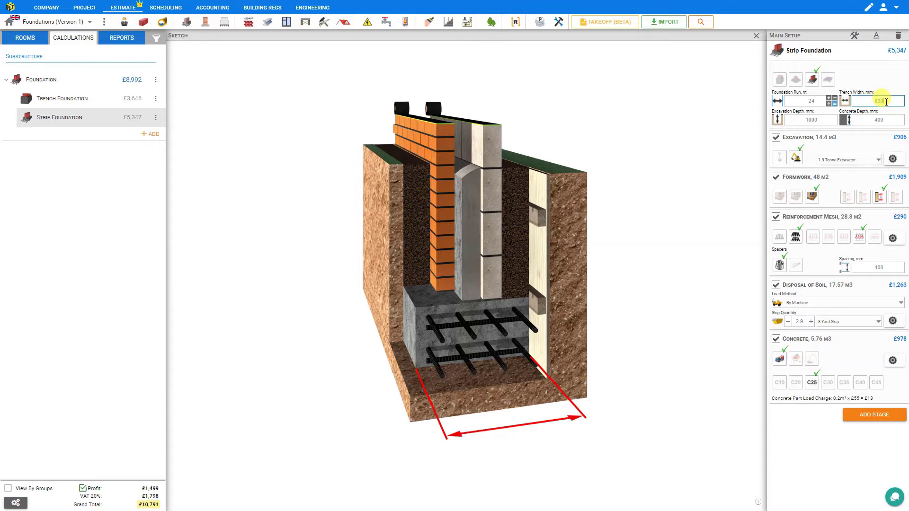
text(800)
key(Return)
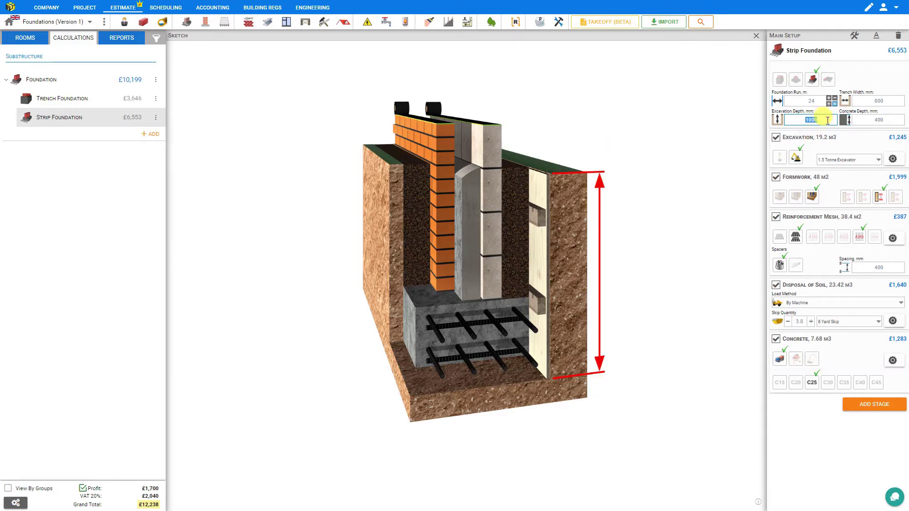
click(894, 120)
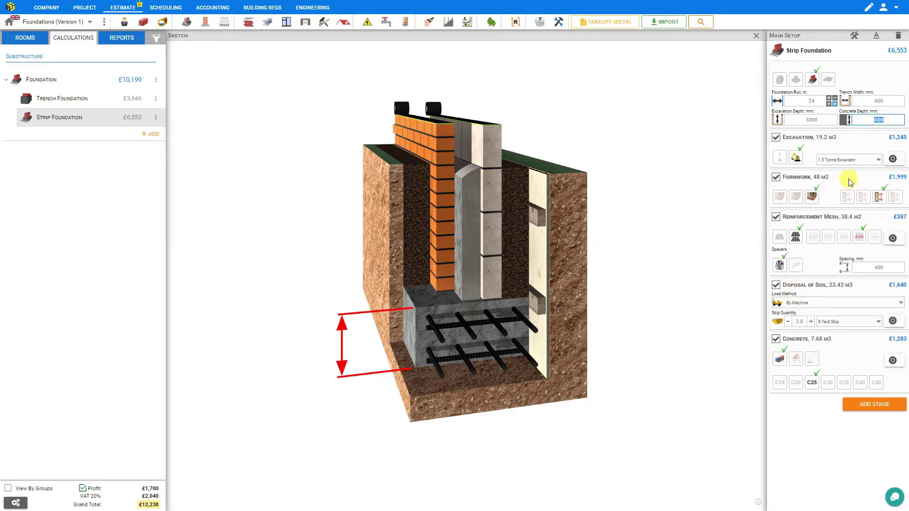
- Briefly exclude formwork, restore the normal layout, then include formwork again
click(775, 177)
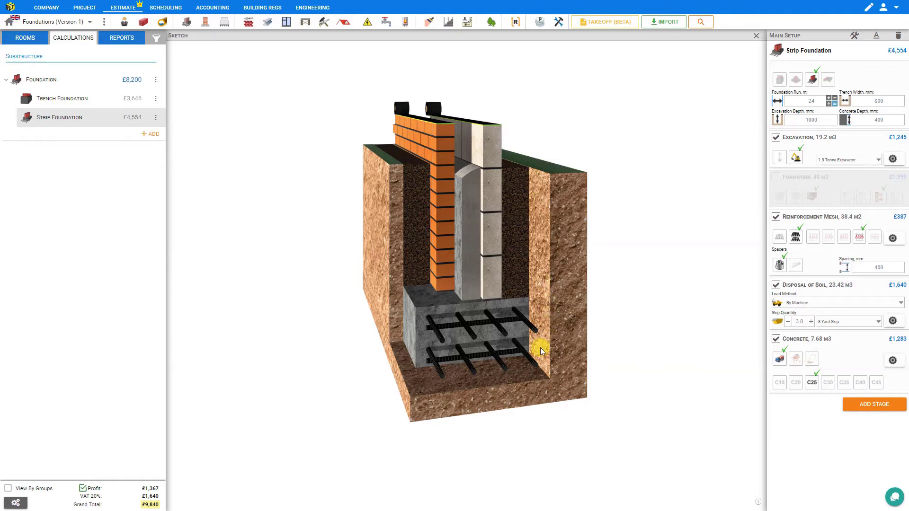
click(755, 38)
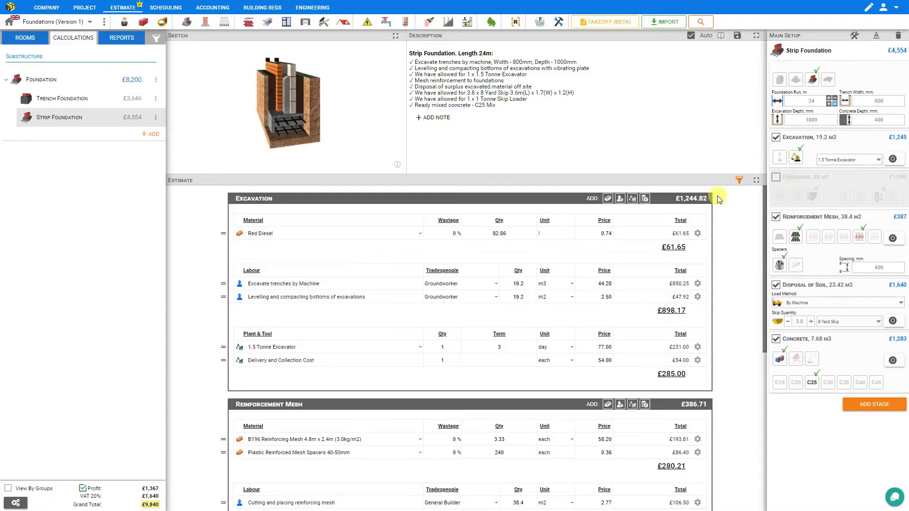
scroll(451, 265, down, 7)
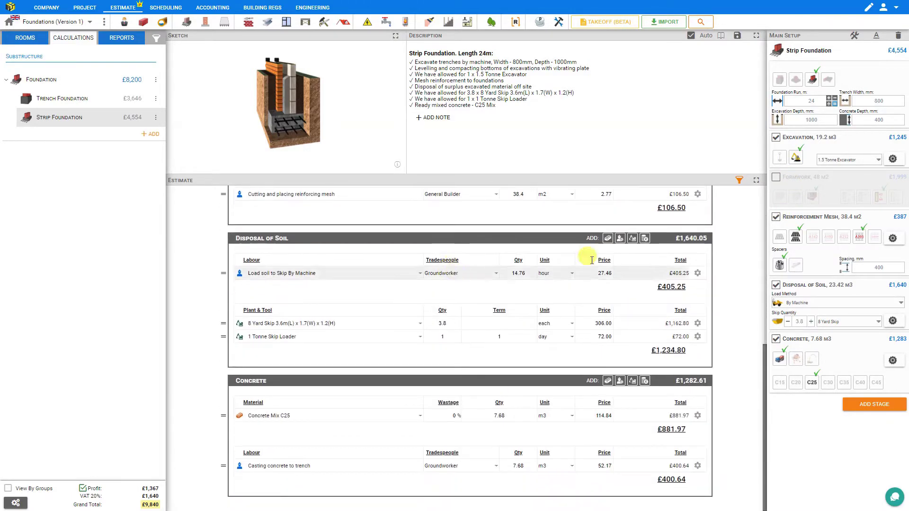
click(776, 178)
scroll(459, 282, up, 10)
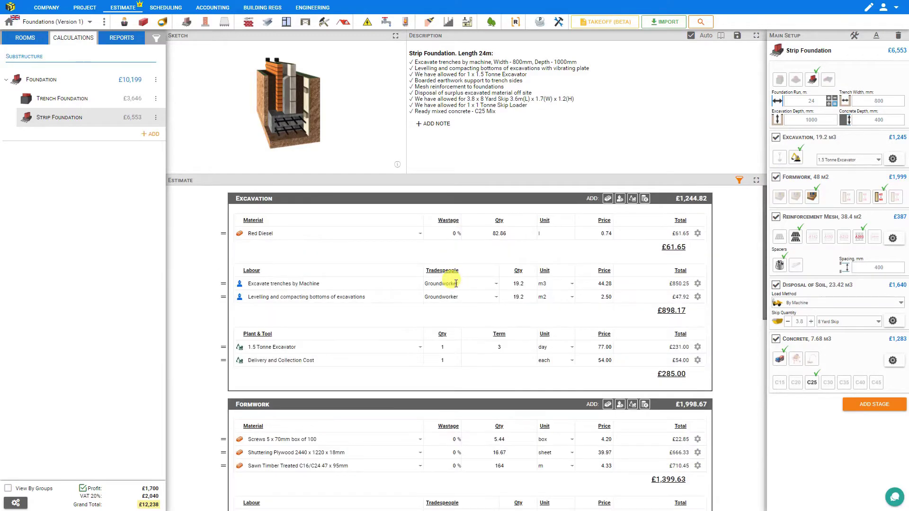
scroll(445, 294, down, 2)
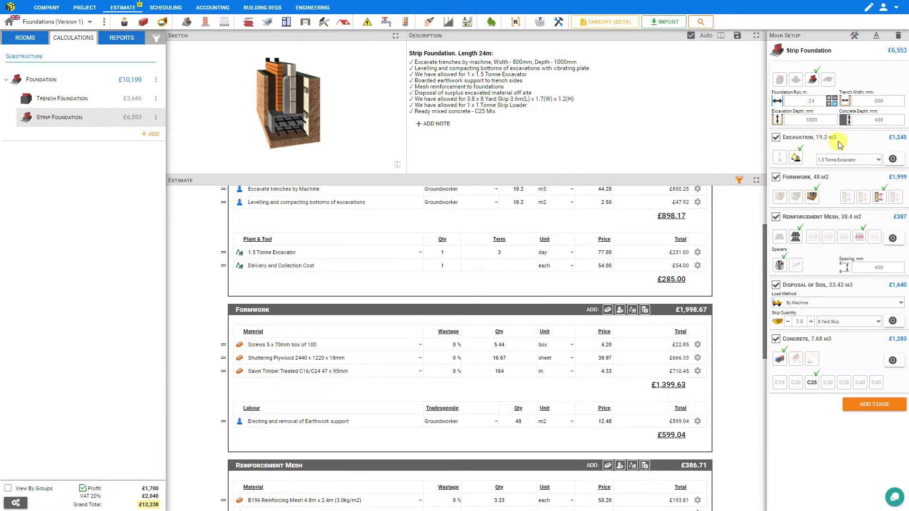
- Switch trench excavation to hand digging and price the labour hourly: 71.11 hours at £27.46
click(777, 159)
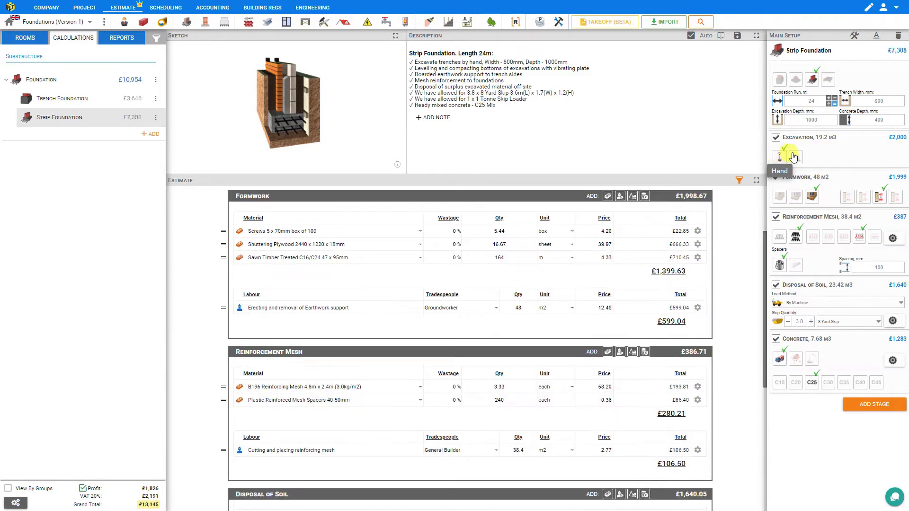
click(793, 156)
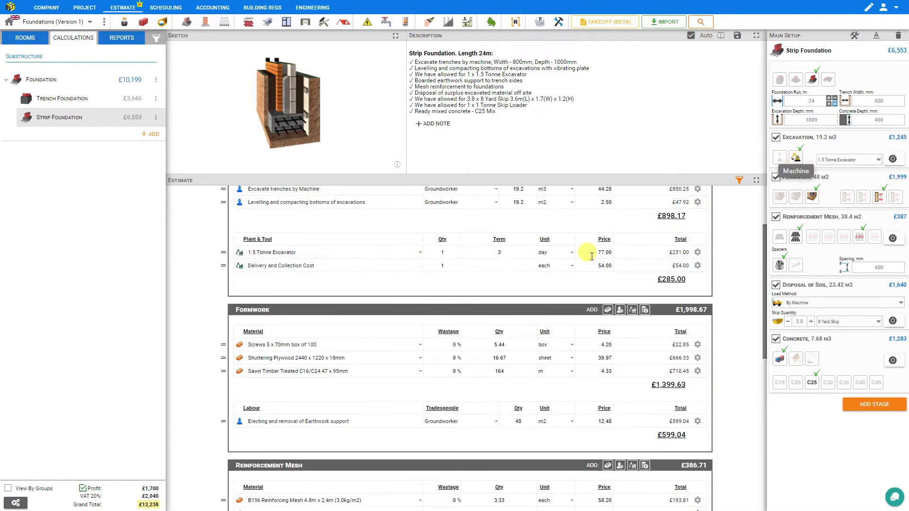
scroll(561, 277, up, 2)
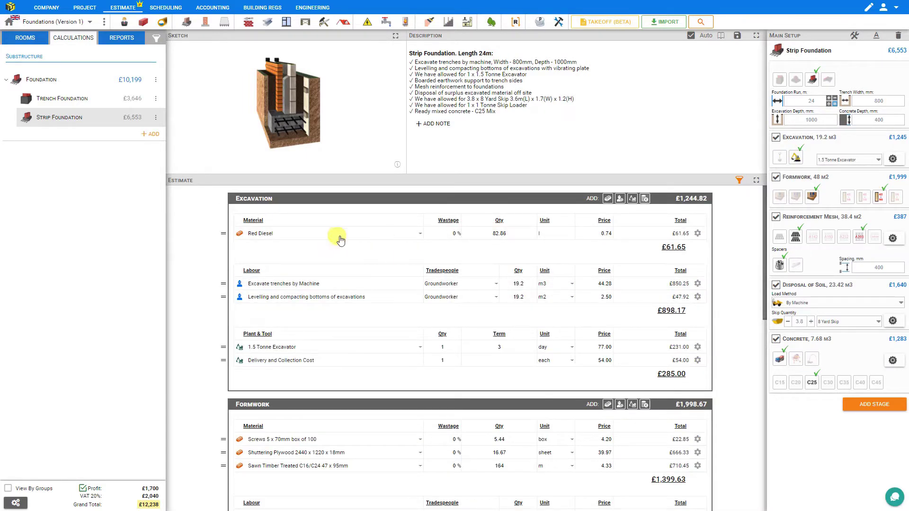
click(780, 162)
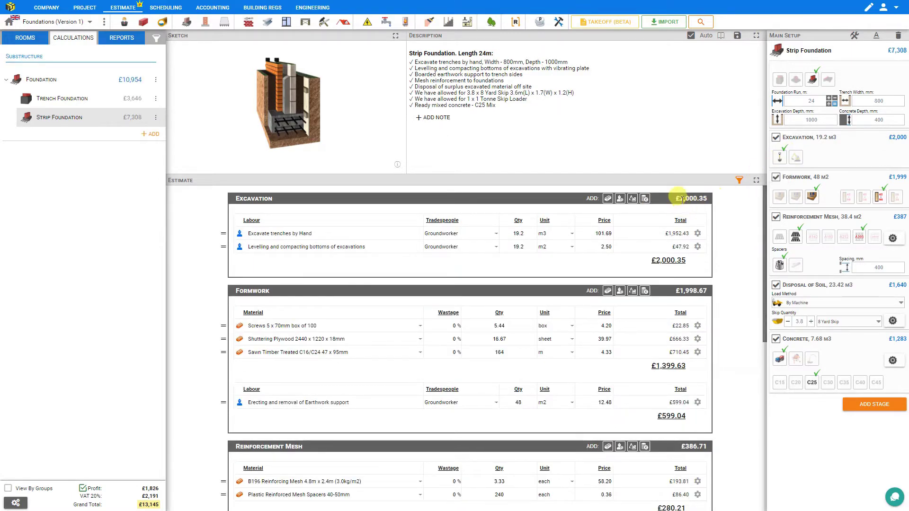
click(795, 157)
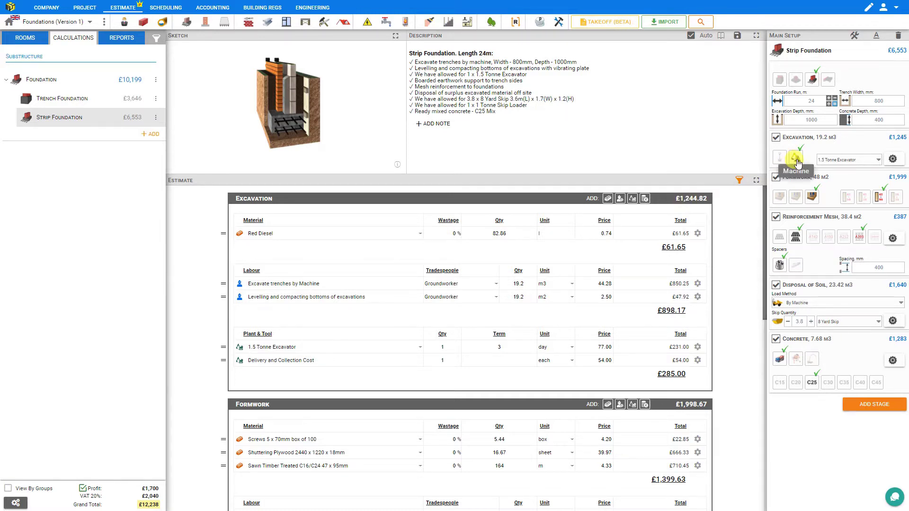
click(780, 159)
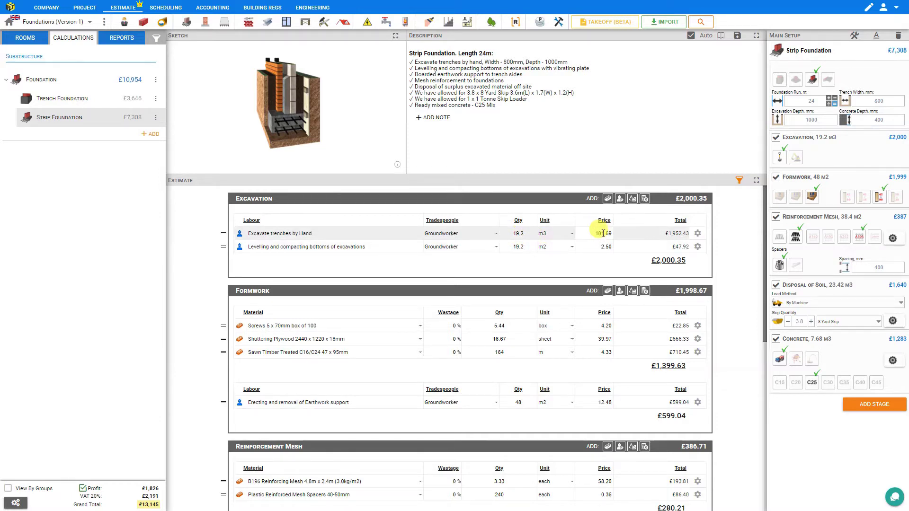
click(572, 235)
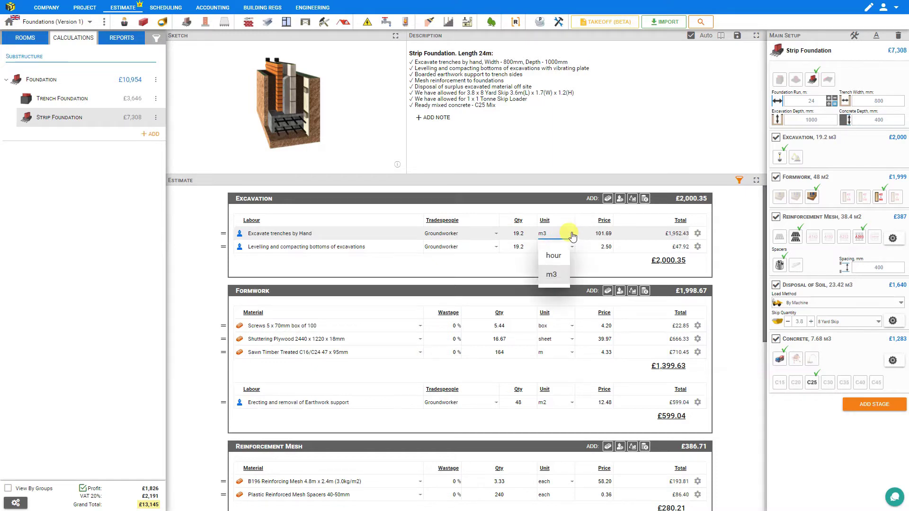
click(554, 256)
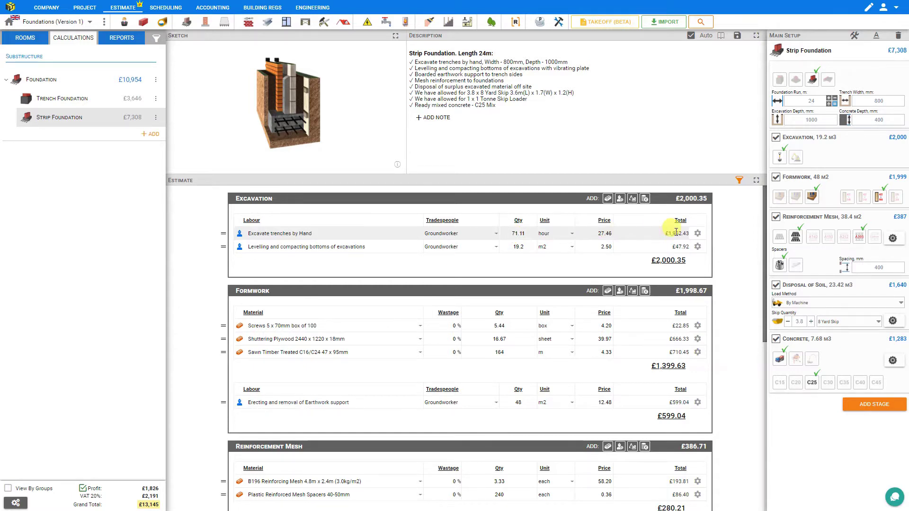
- Switch excavation back to machine digging, with the labour priced by the hour
click(796, 158)
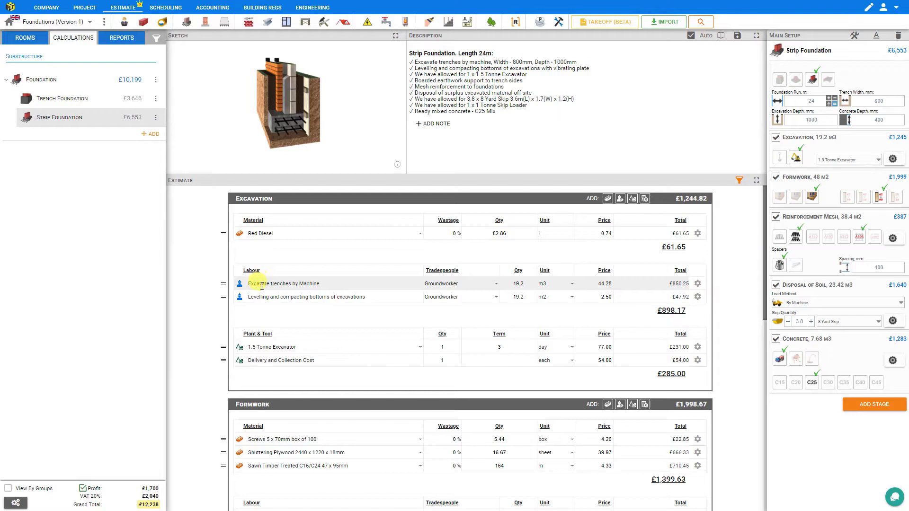
click(571, 285)
click(552, 318)
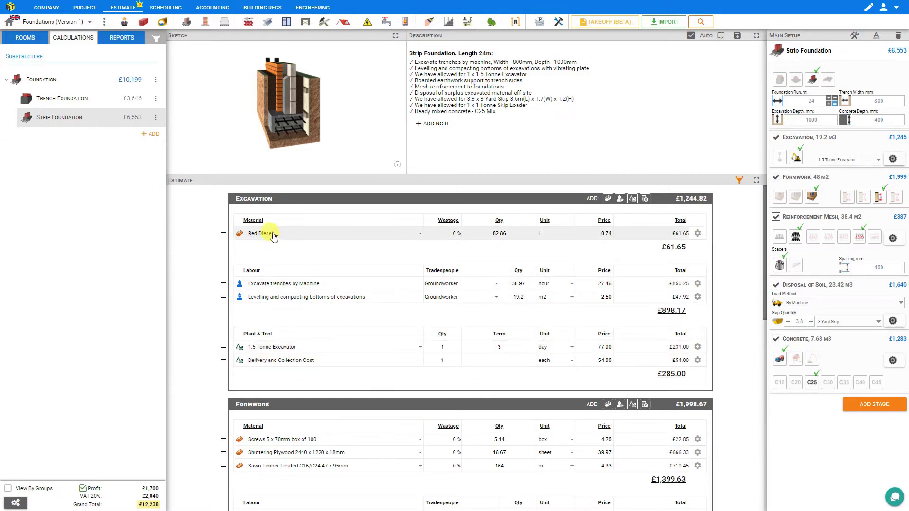
- Replace the Micro Excavator with an 8 Tonne Excavator
click(876, 160)
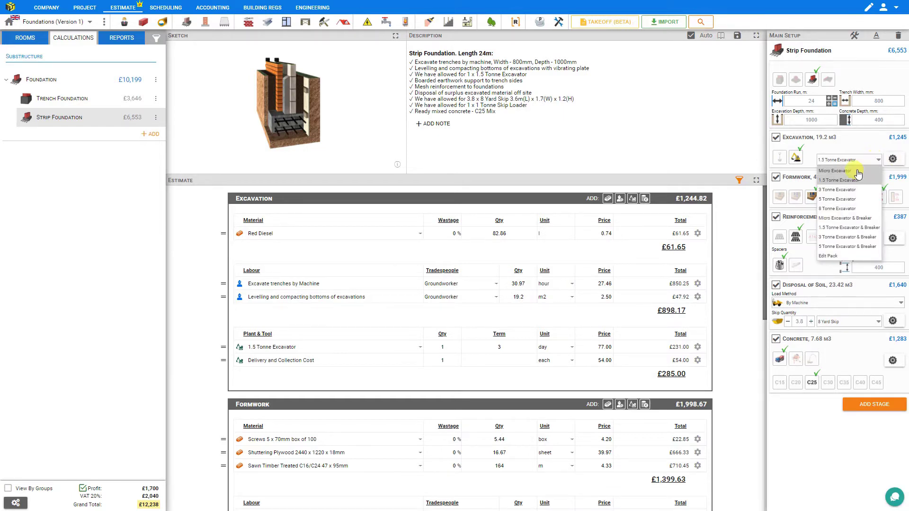
click(858, 171)
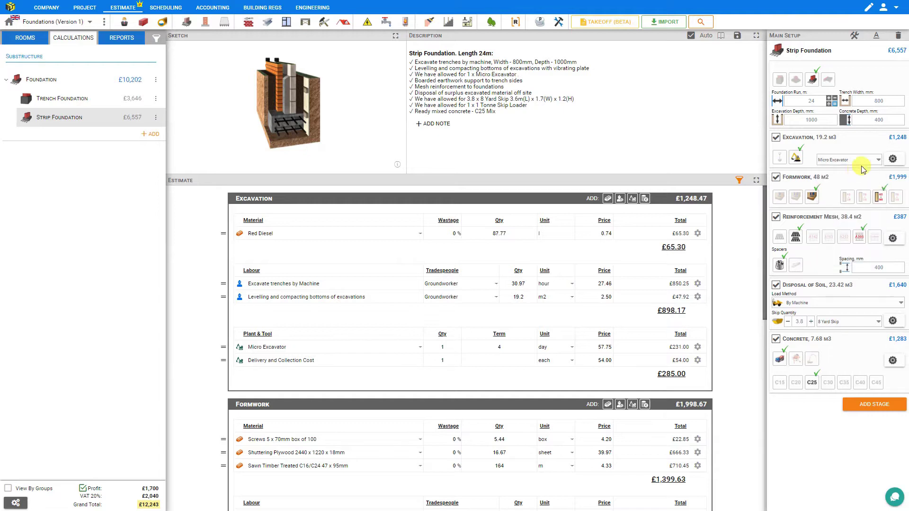
click(873, 161)
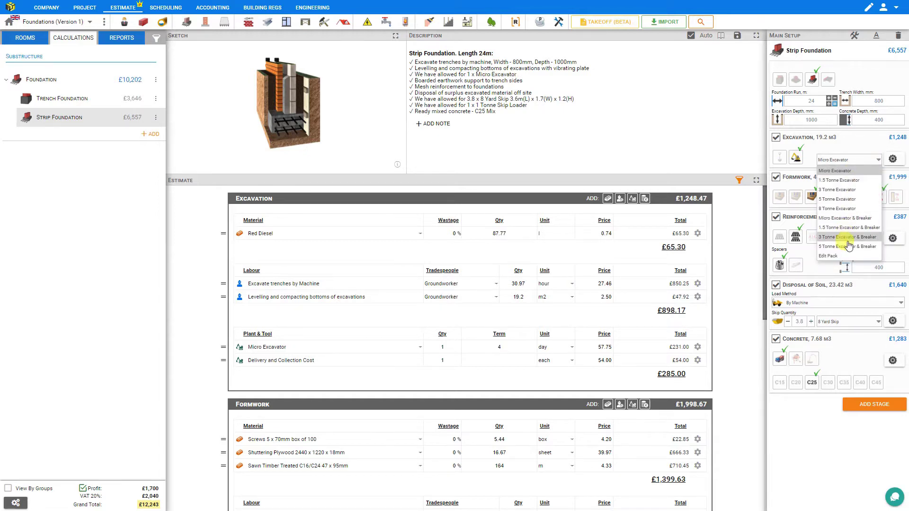
click(848, 209)
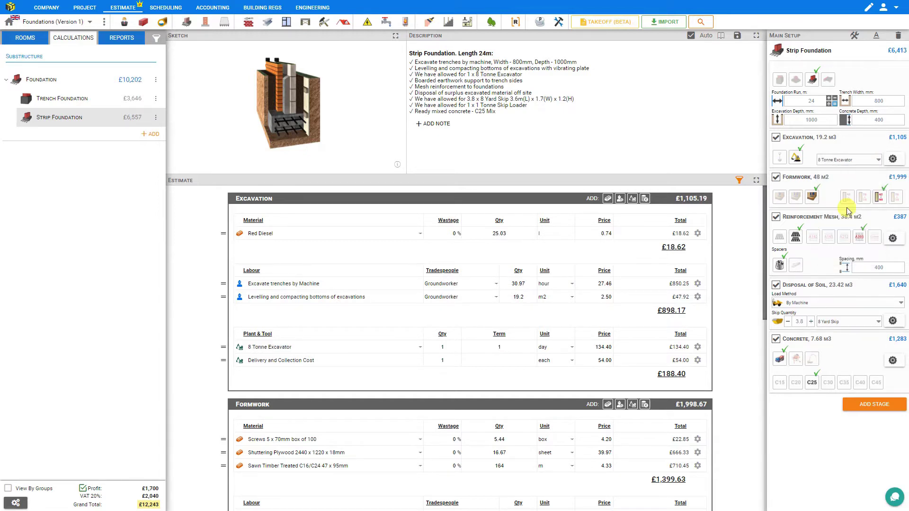
- Set the excavator's delivery and collection cost to 65, checking prices with and without profit
click(893, 160)
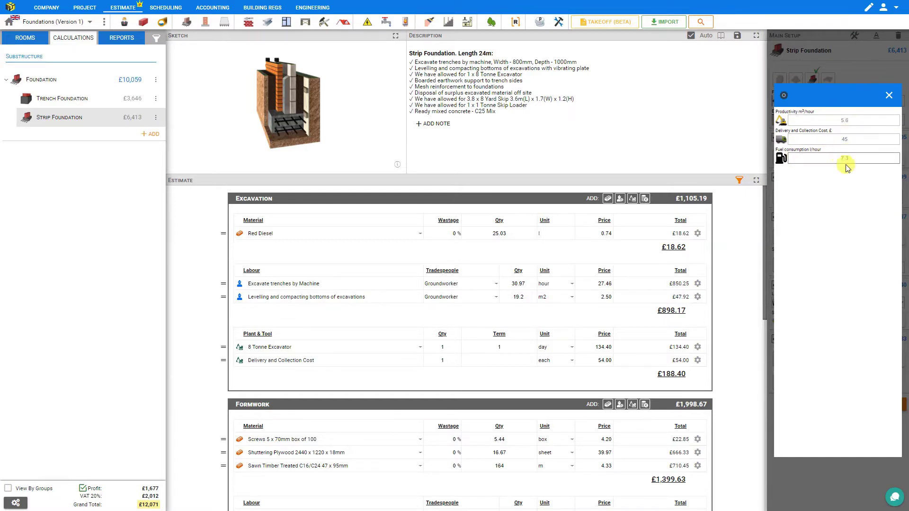
click(853, 139)
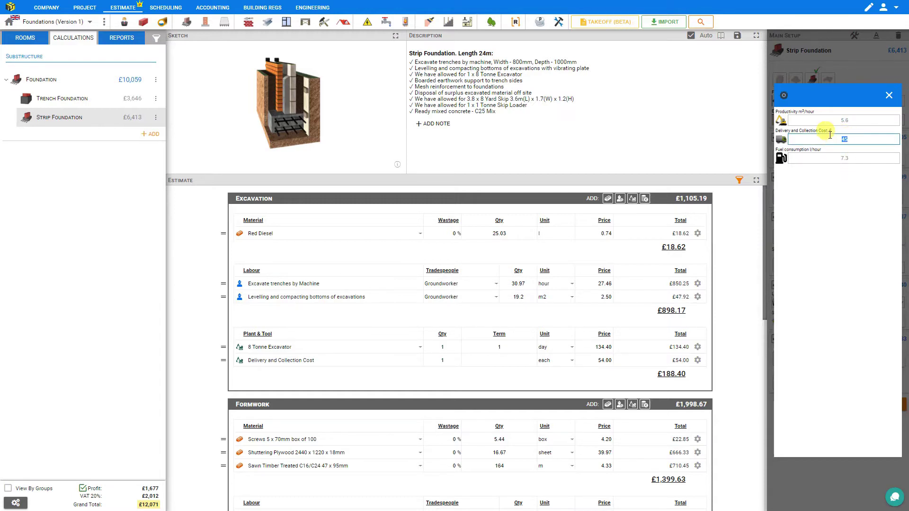
text(65)
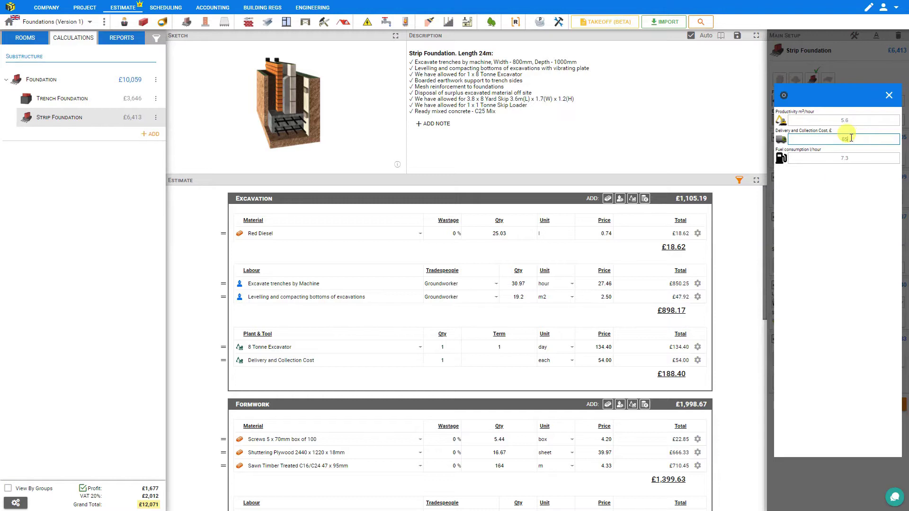
key(Return)
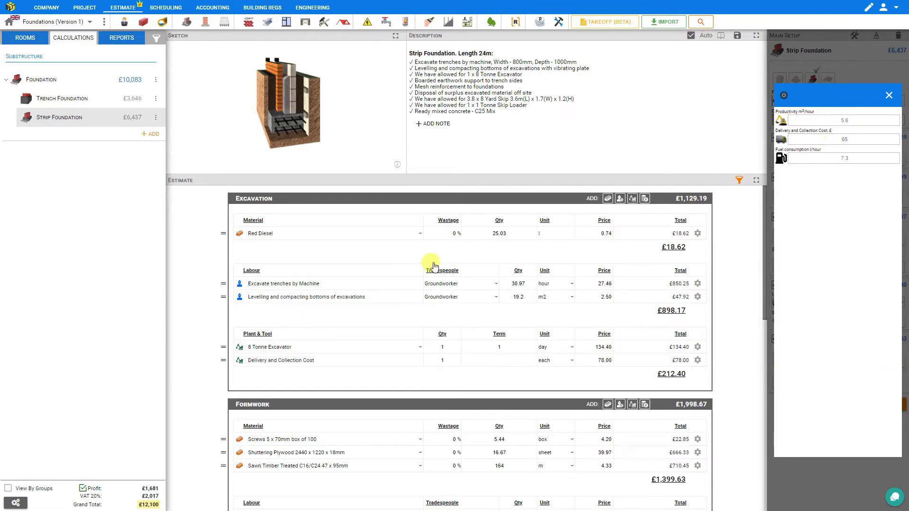
click(82, 488)
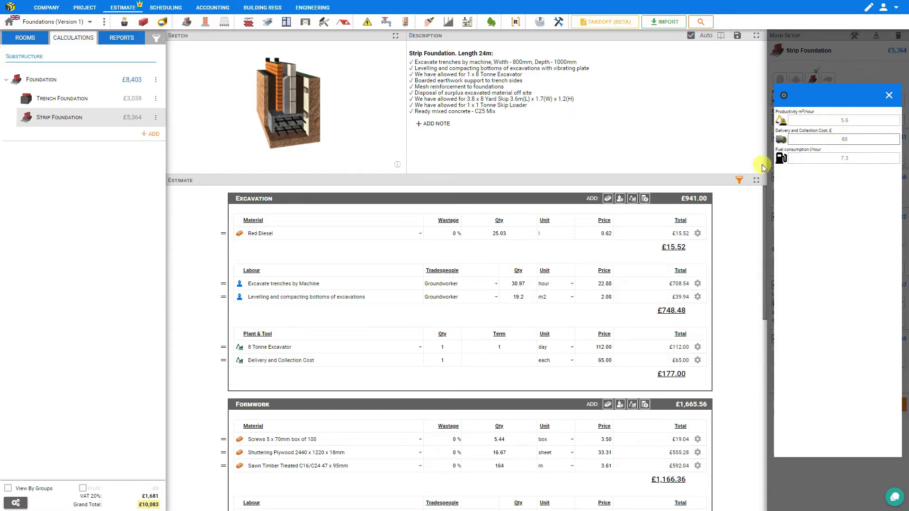
click(83, 489)
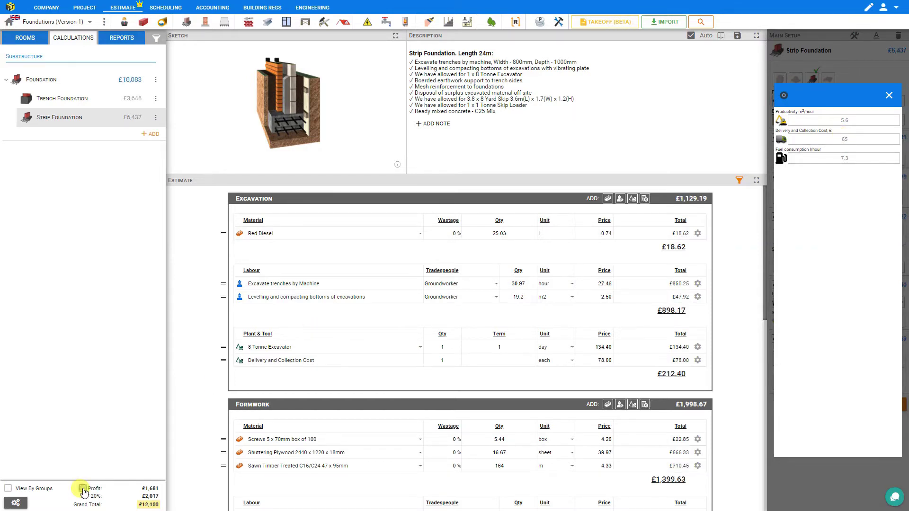
click(889, 97)
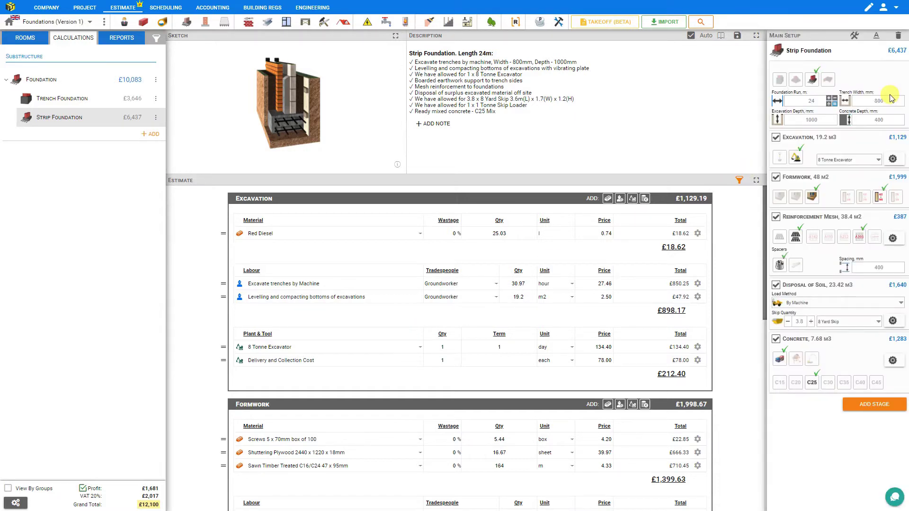
- After trying 12 mm and 18 mm plywood and 75x75 timber, choose 9 mm plywood with 47x75 timber
click(779, 199)
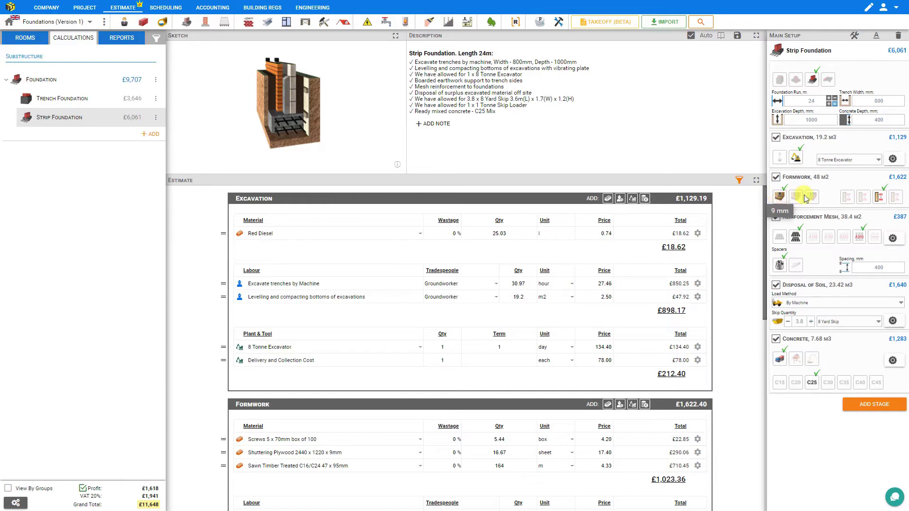
click(796, 197)
click(811, 197)
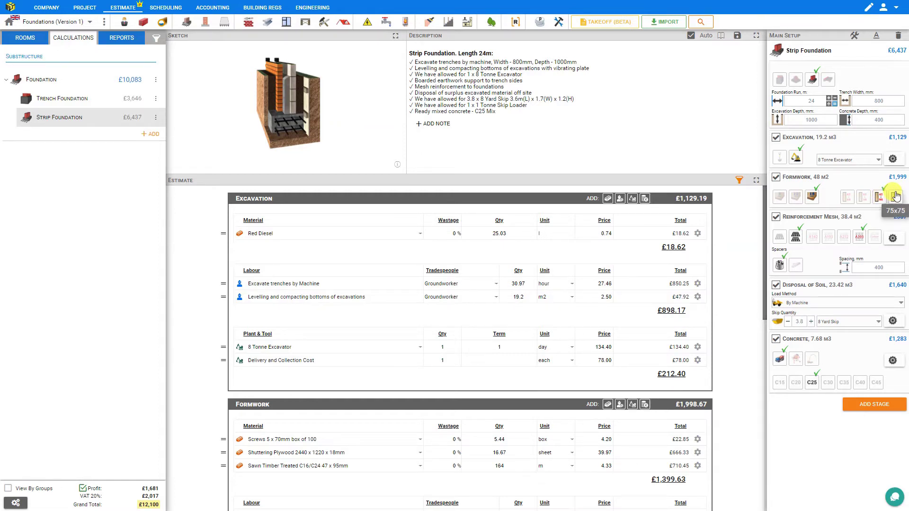
click(896, 196)
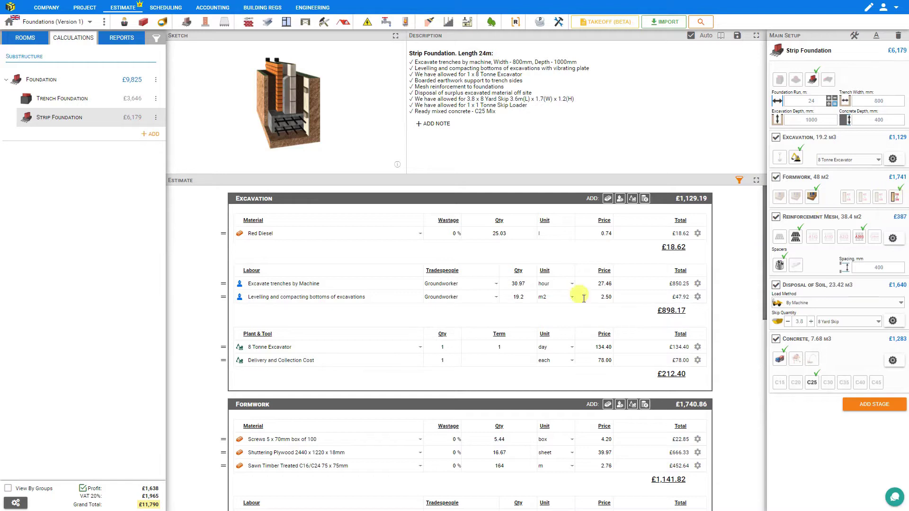
scroll(372, 290, down, 3)
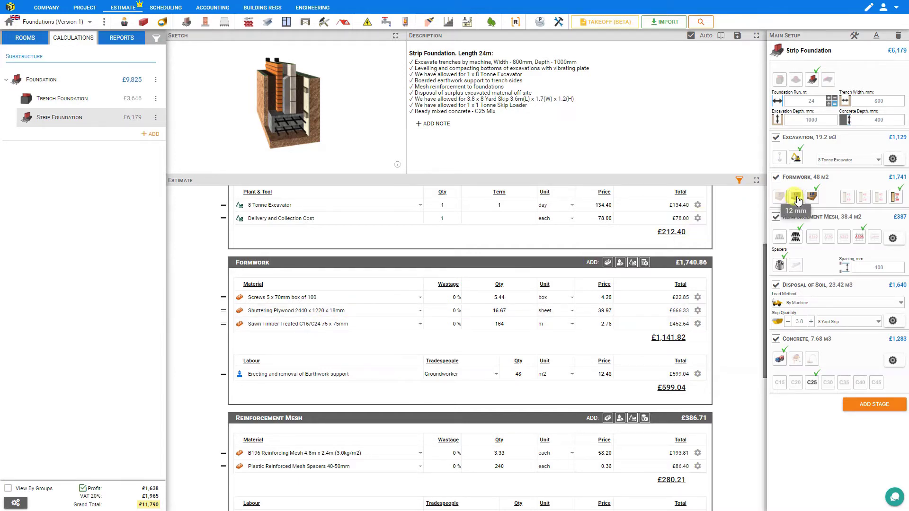
click(779, 197)
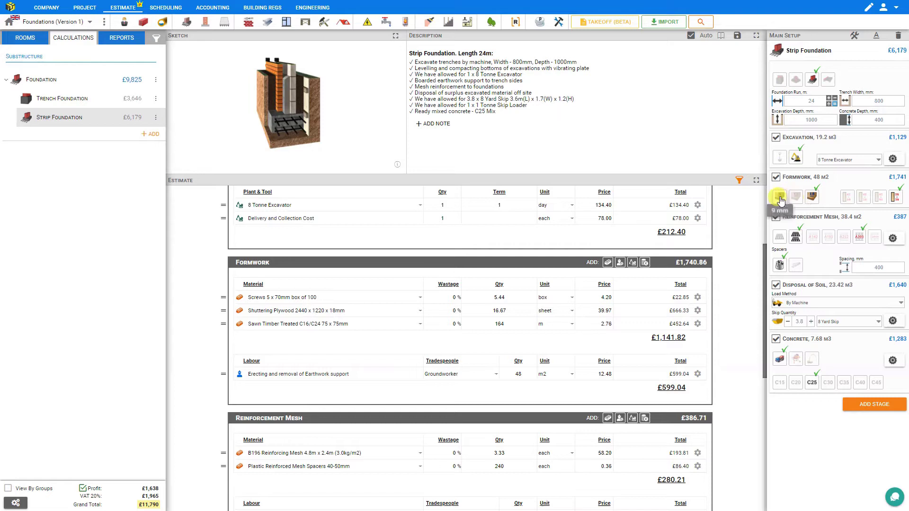
click(863, 198)
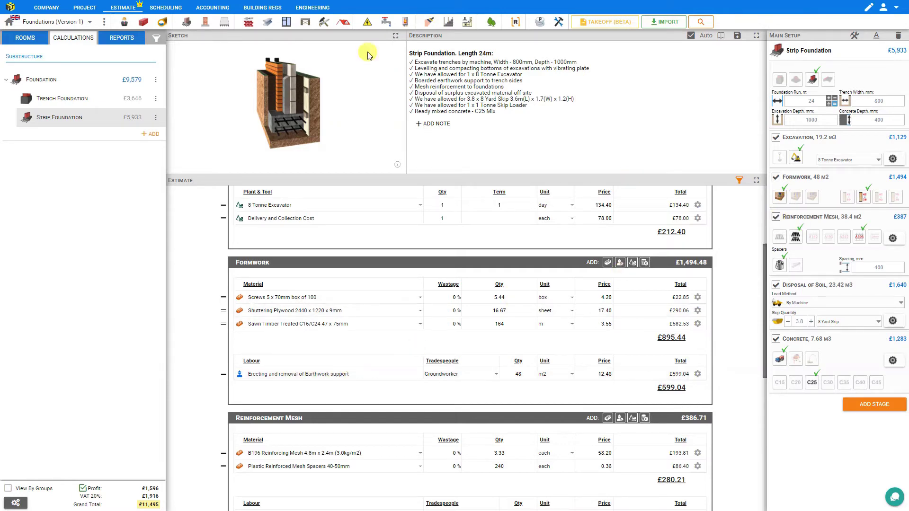
click(396, 36)
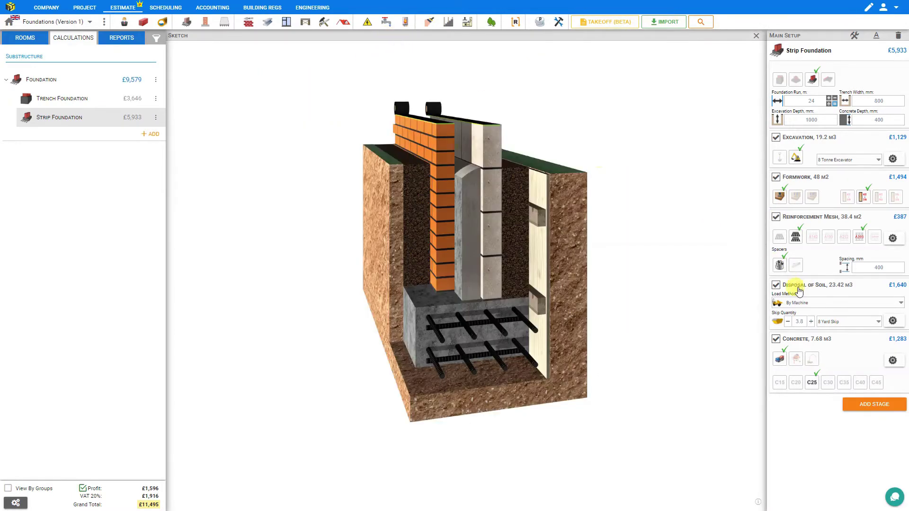
click(774, 220)
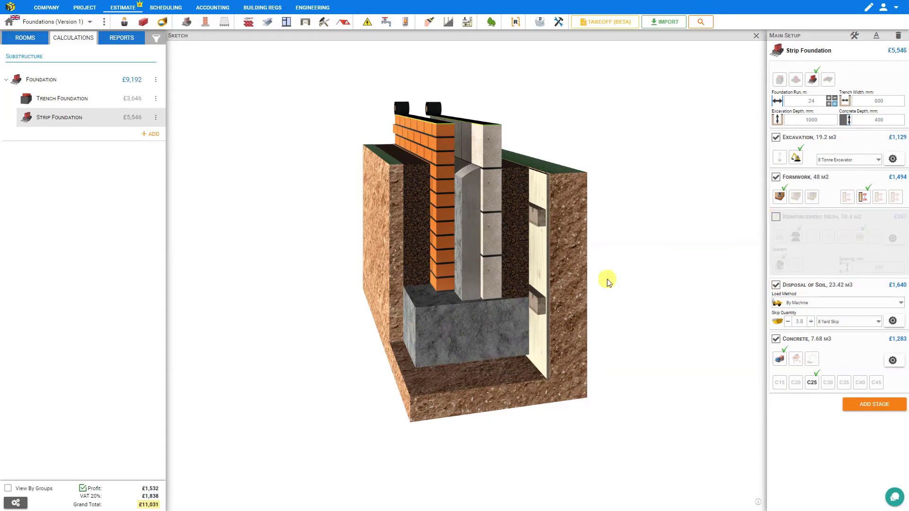
click(776, 219)
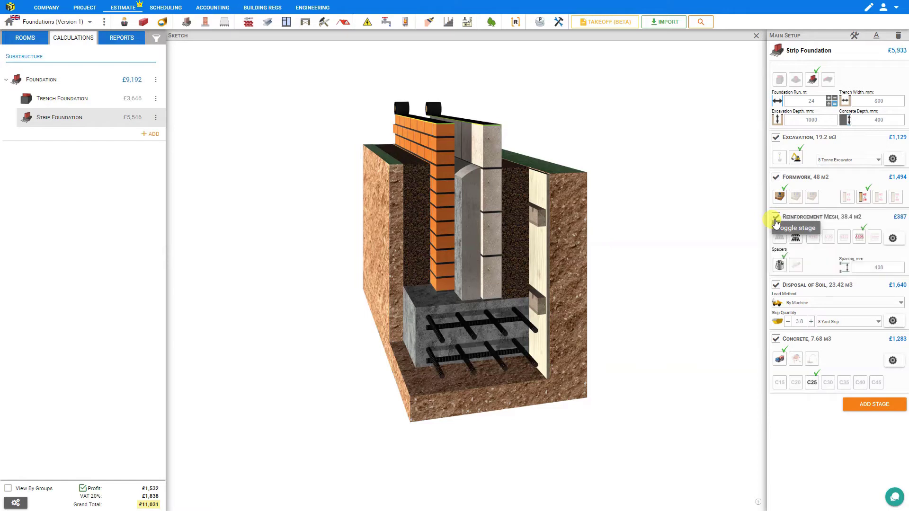
click(756, 37)
scroll(478, 290, down, 4)
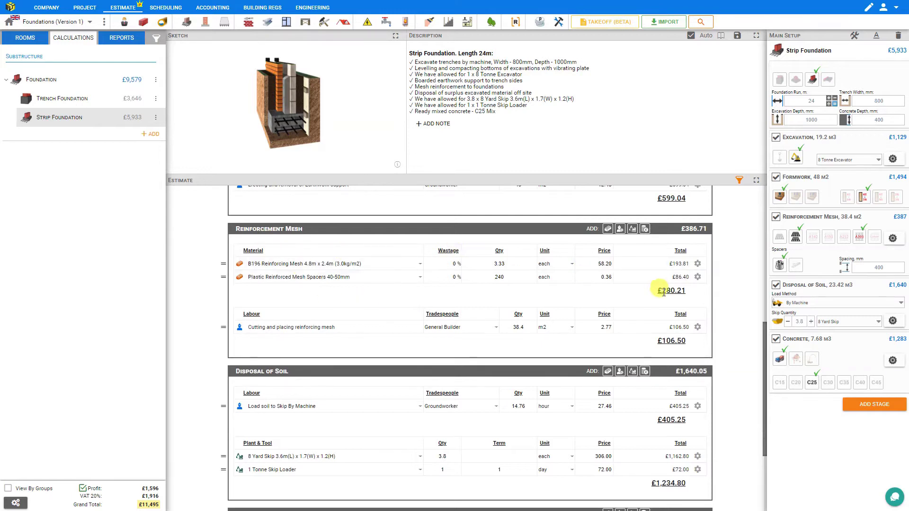
- Use two layers of custom B283 reinforcing mesh, bringing the mesh stage to £536.40
click(783, 240)
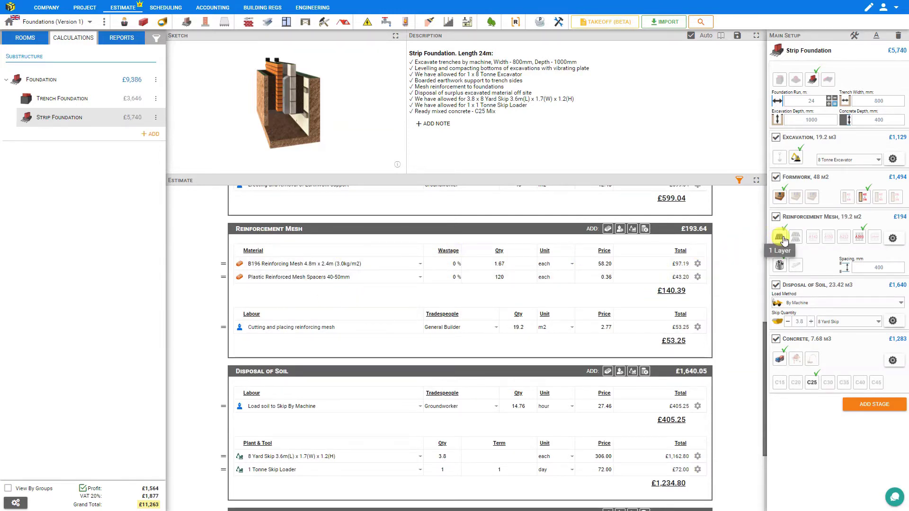
click(795, 238)
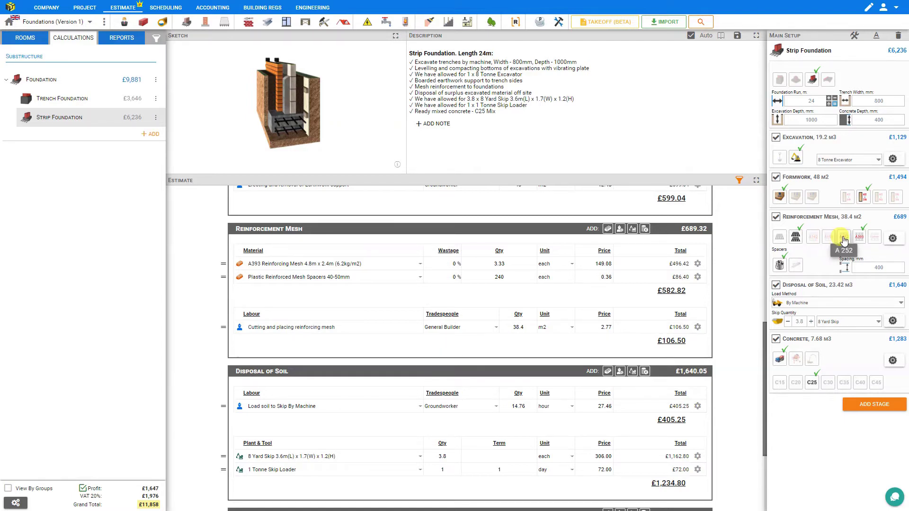
click(873, 237)
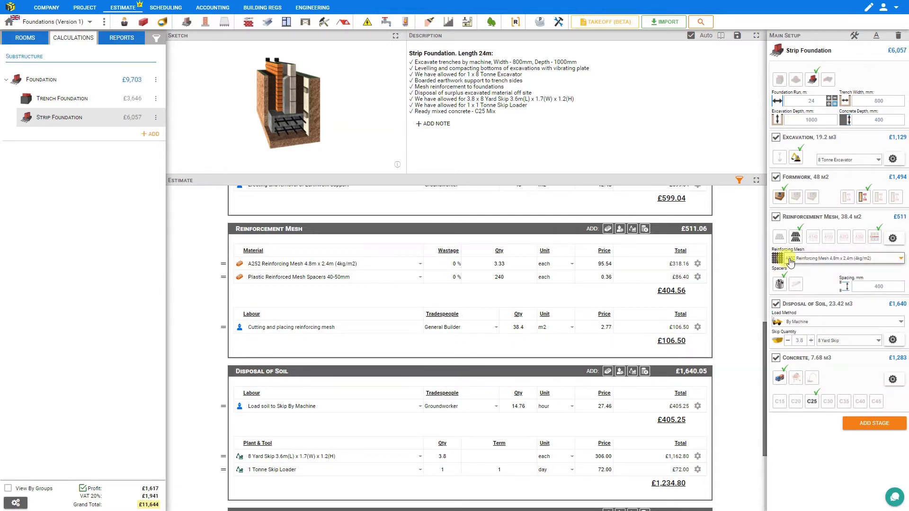
click(900, 259)
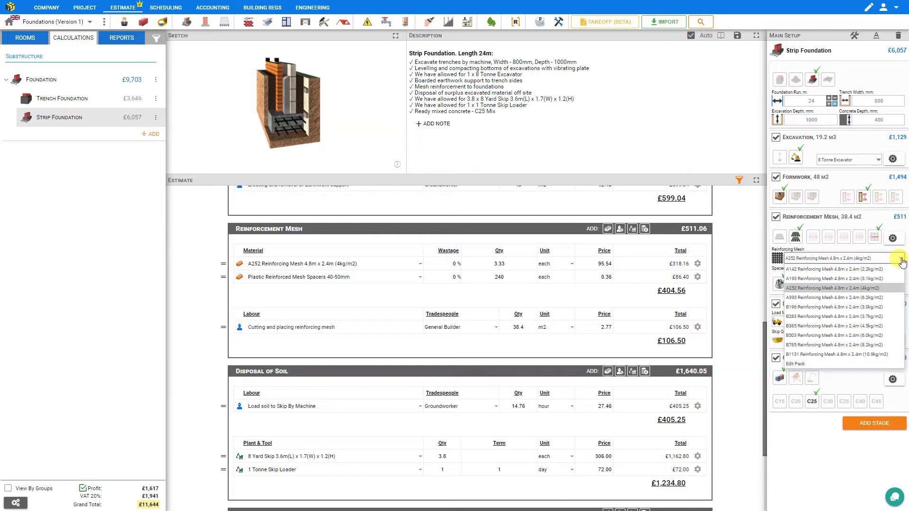
click(797, 317)
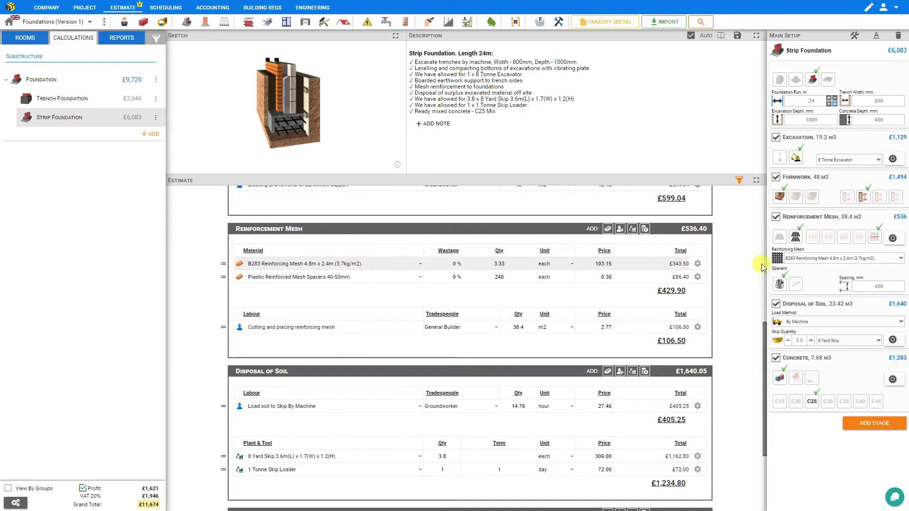
- Check the mesh overlap settings, switch spacers to plastic and choose A393 mesh
click(892, 239)
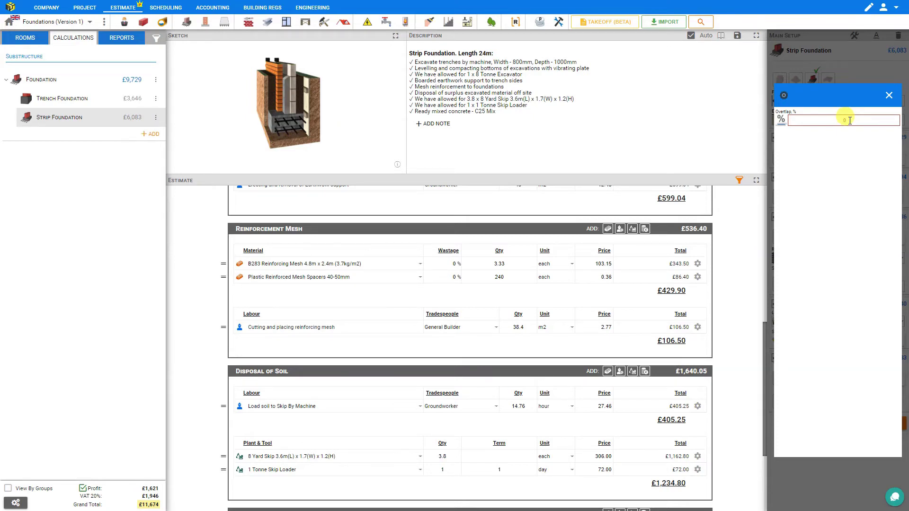
click(889, 95)
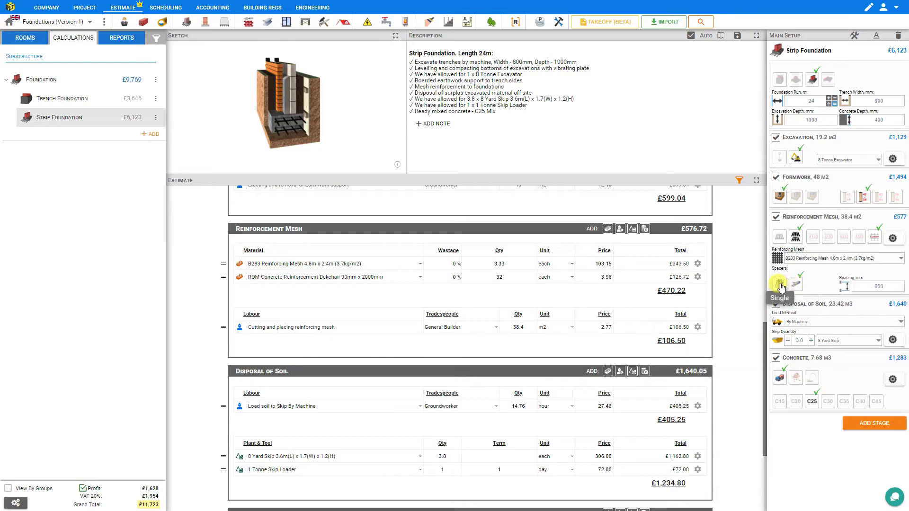
click(783, 285)
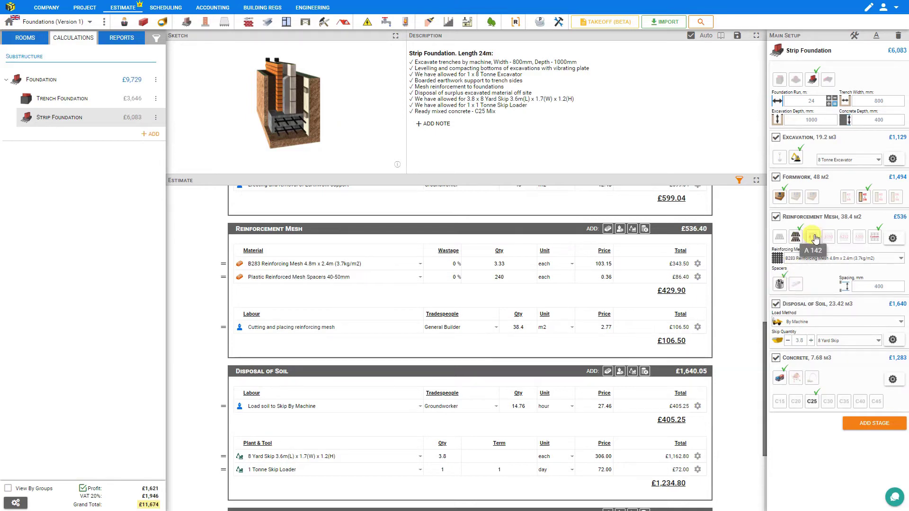
click(859, 237)
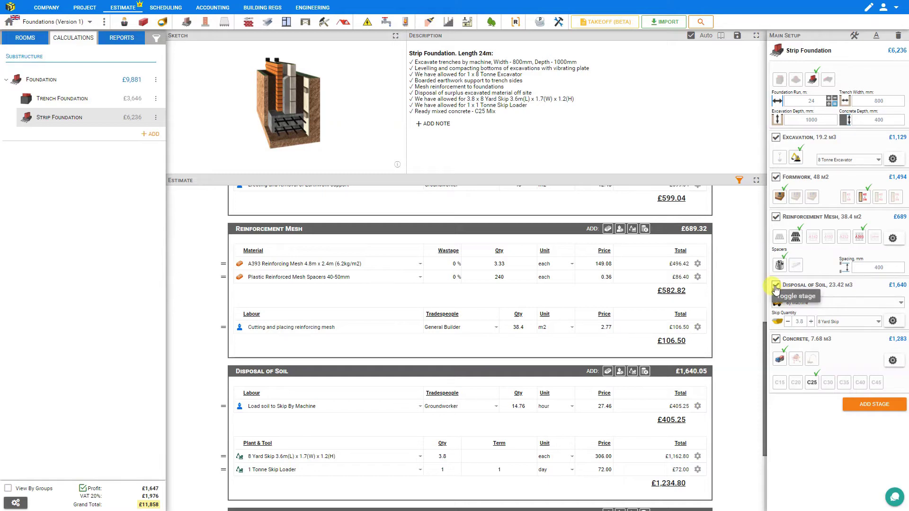
- Include the Disposal of Soil stage and check its expansion rate of 22
click(776, 286)
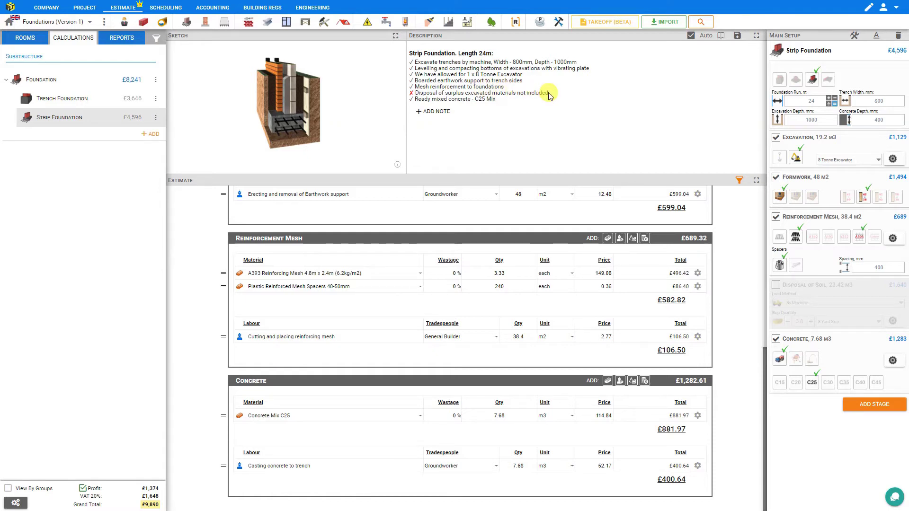
click(775, 286)
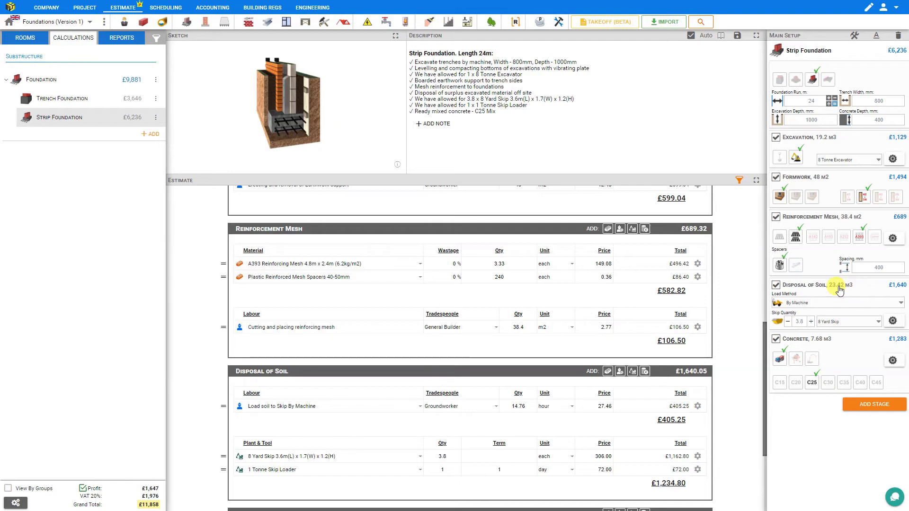
click(892, 320)
click(837, 120)
click(850, 124)
click(889, 95)
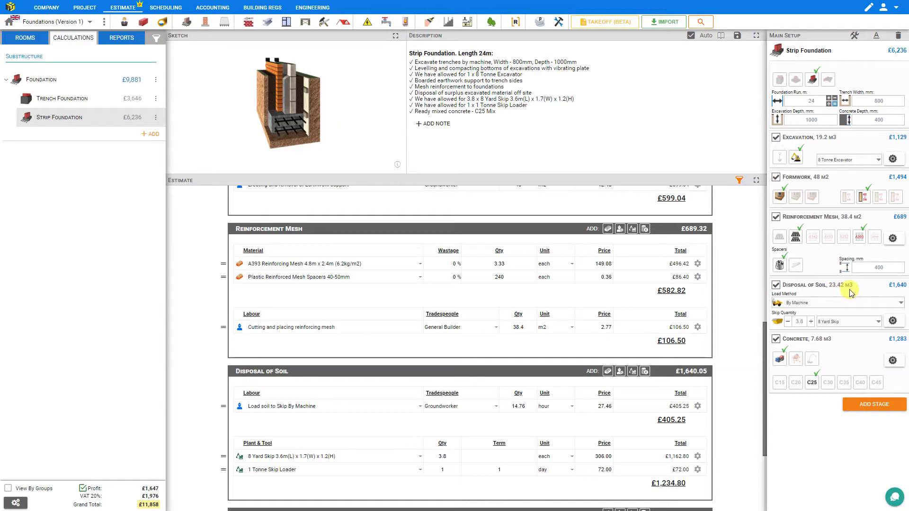
- Keep the soil loading method By Machine after trying By Hand
click(815, 304)
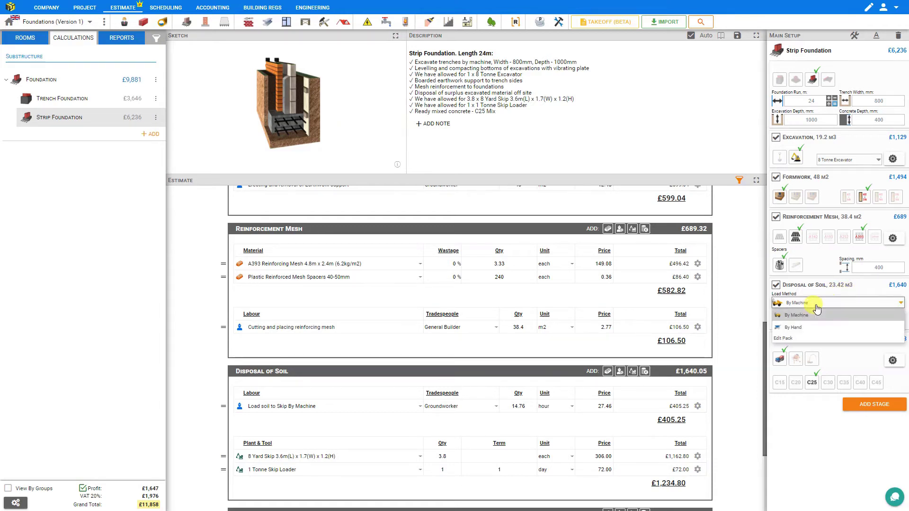
click(804, 333)
scroll(635, 318, down, 2)
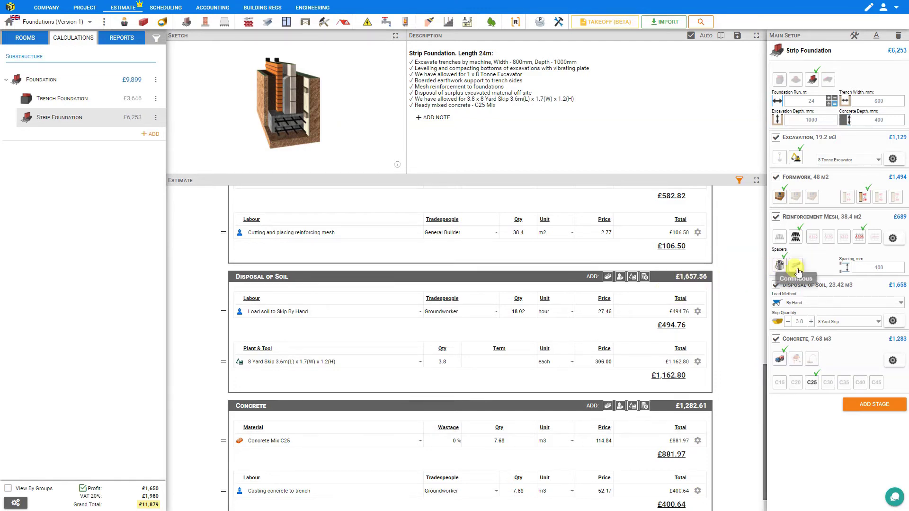
click(817, 306)
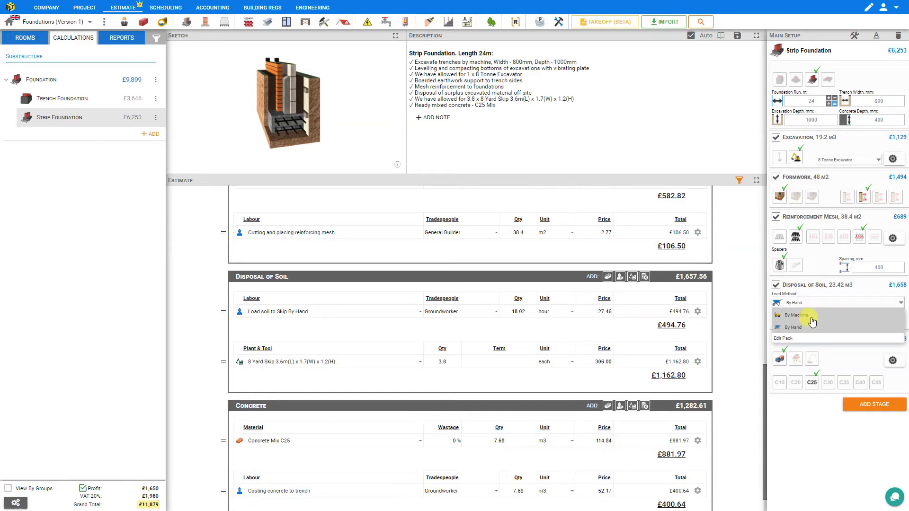
click(809, 320)
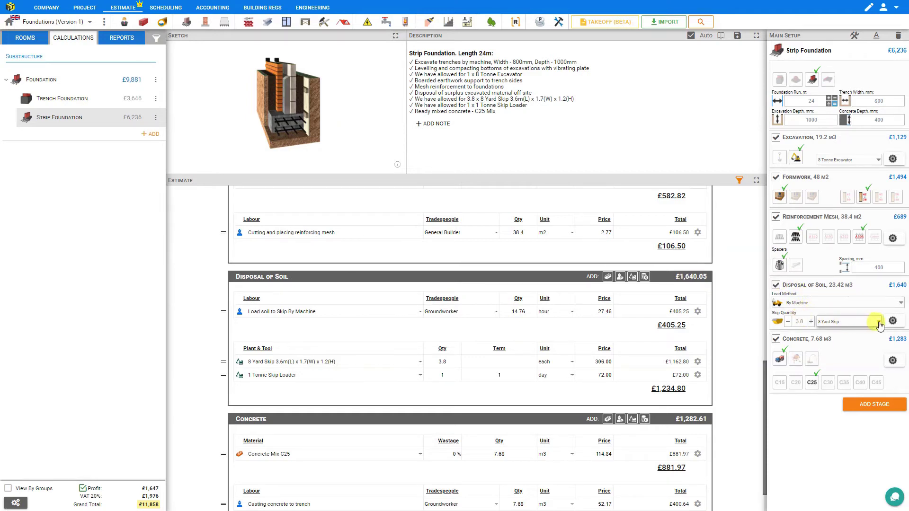
- Keep 8 Yard Skips and raise the skip quantity from 3.8 to 4
click(844, 326)
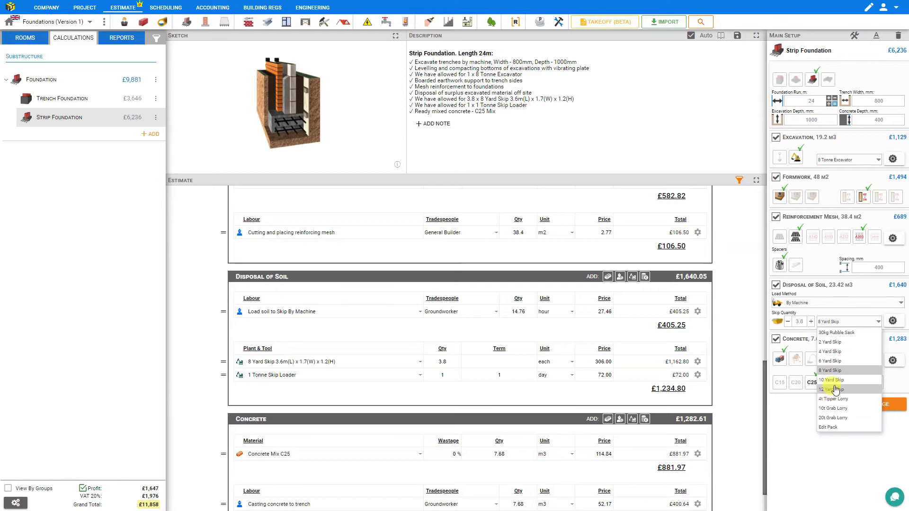
click(831, 313)
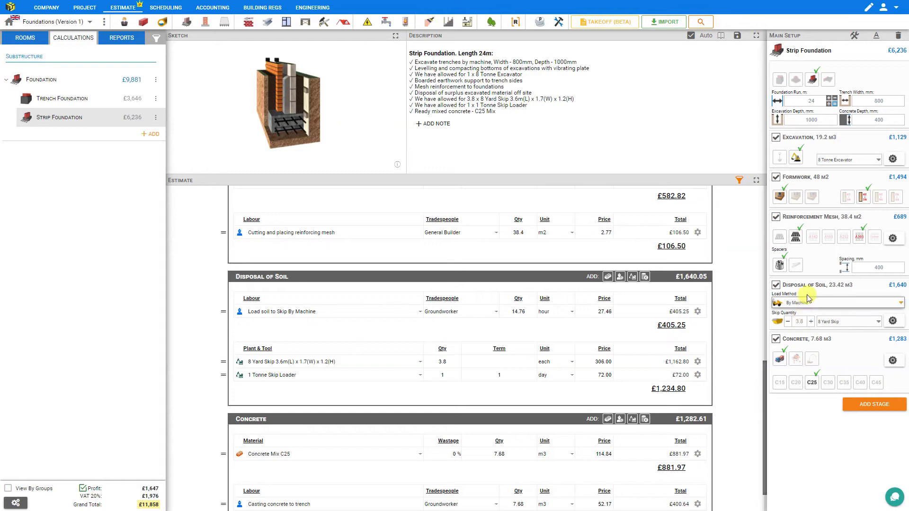
click(811, 322)
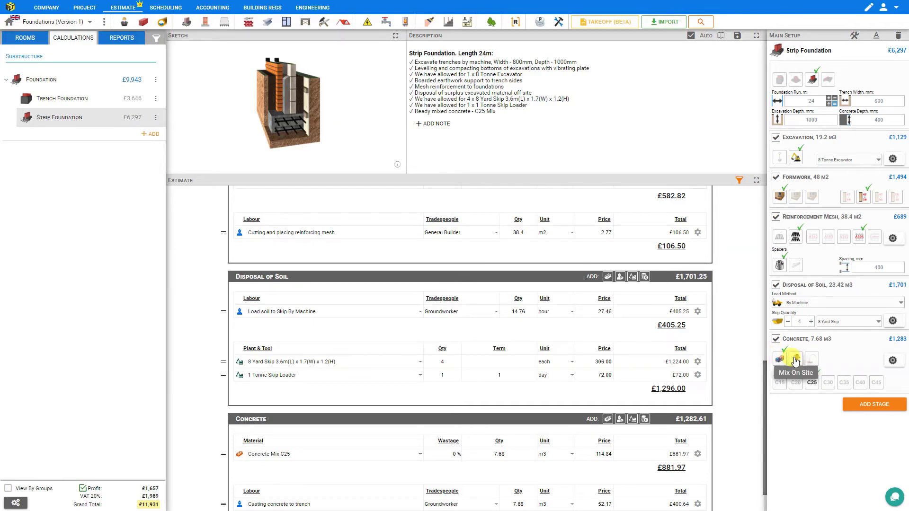
click(812, 361)
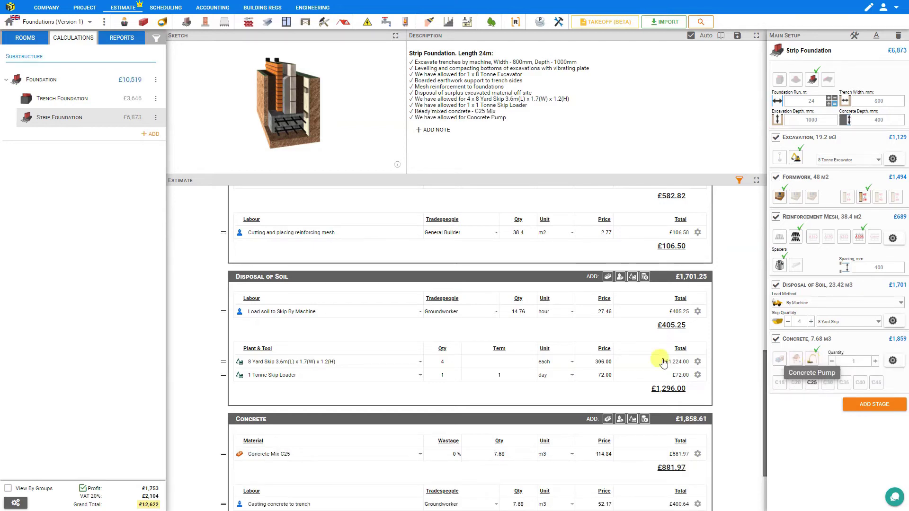
scroll(570, 359, down, 2)
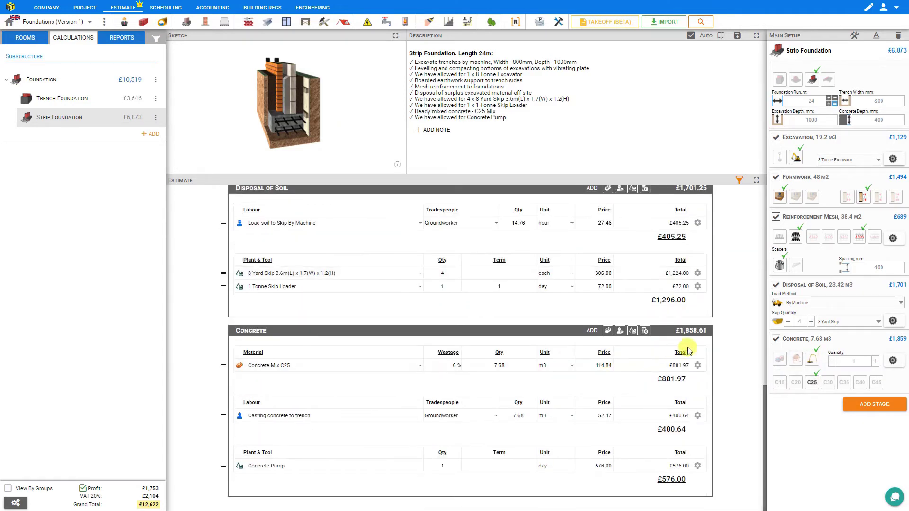
click(780, 361)
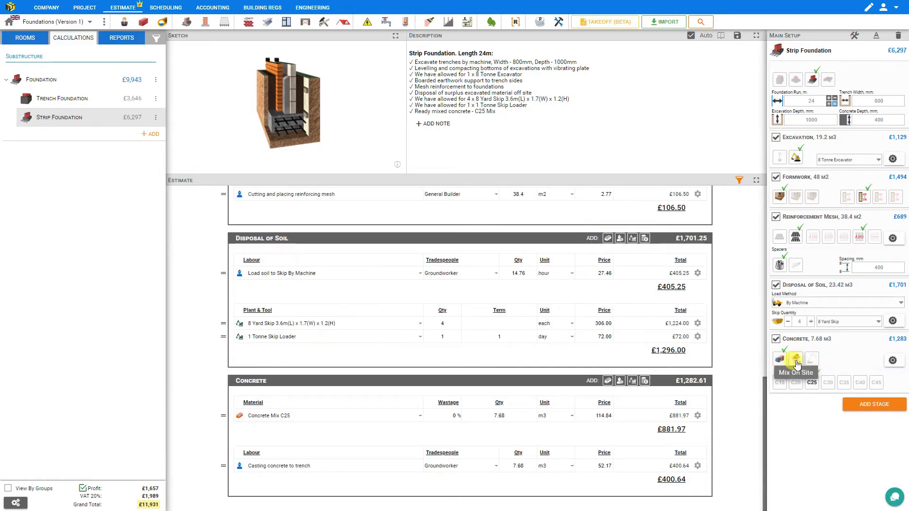
click(796, 361)
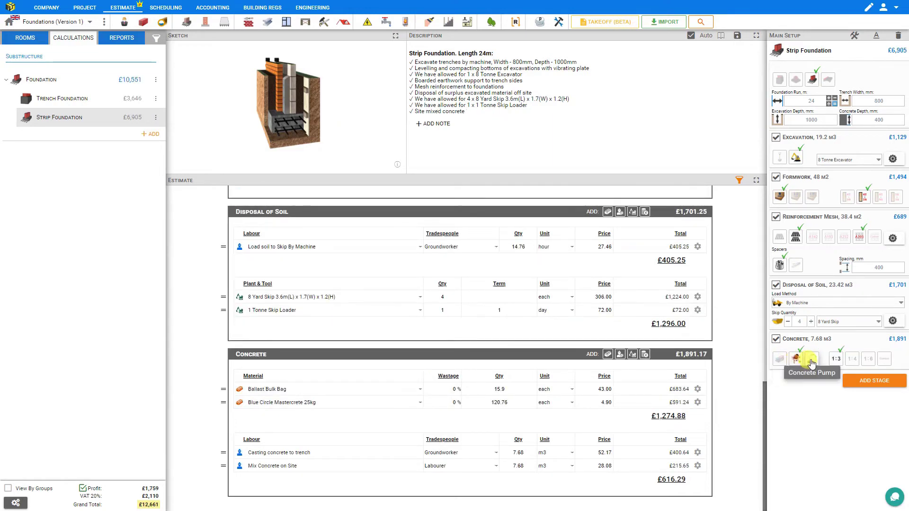
click(814, 361)
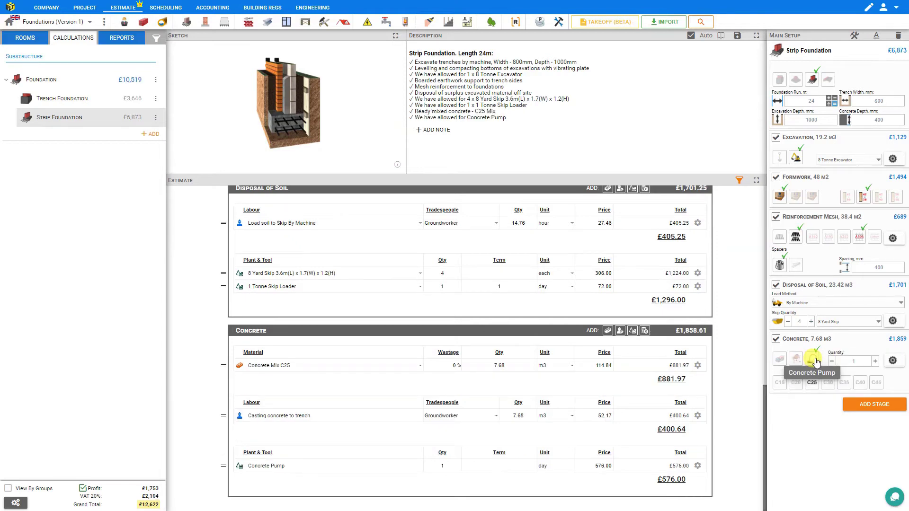
click(781, 362)
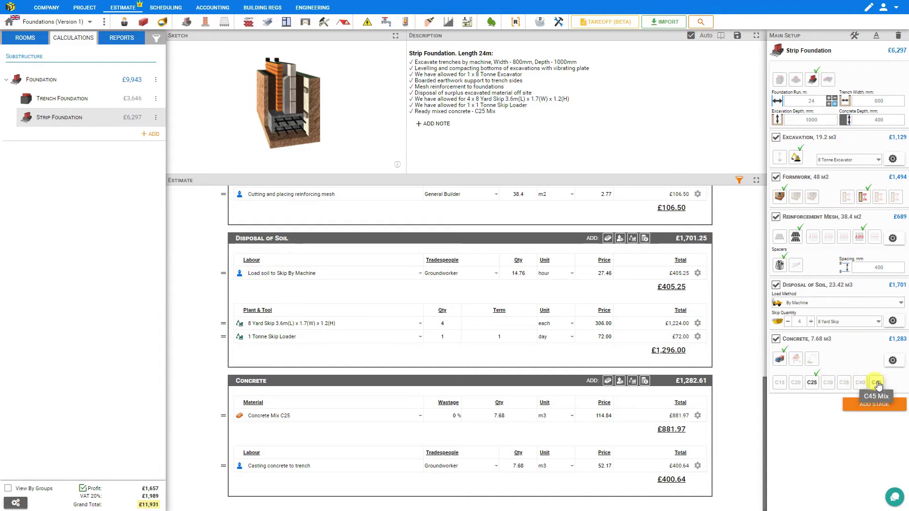
click(891, 360)
click(805, 119)
text(6)
click(883, 97)
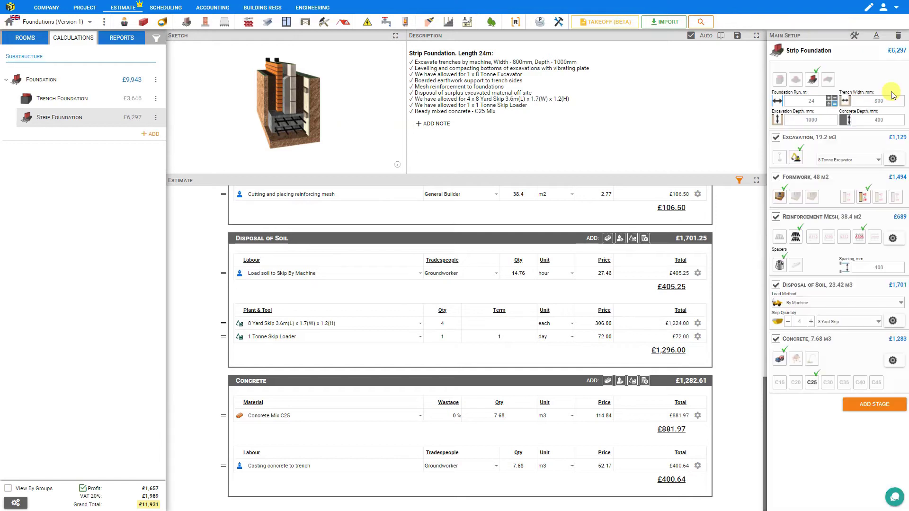
- After trying on-site mix ratios 1:6, custom and 1:3, use ready-mixed concrete placed by pump
click(796, 359)
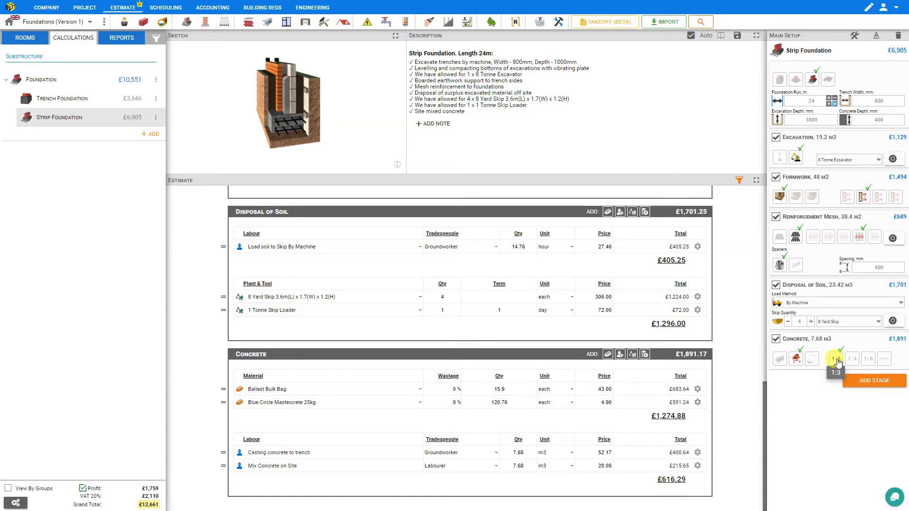
click(868, 358)
click(884, 360)
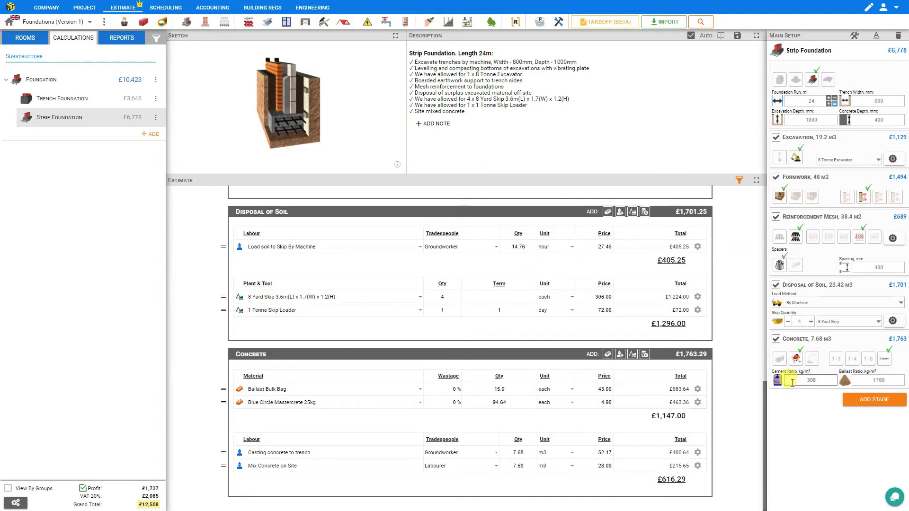
click(877, 380)
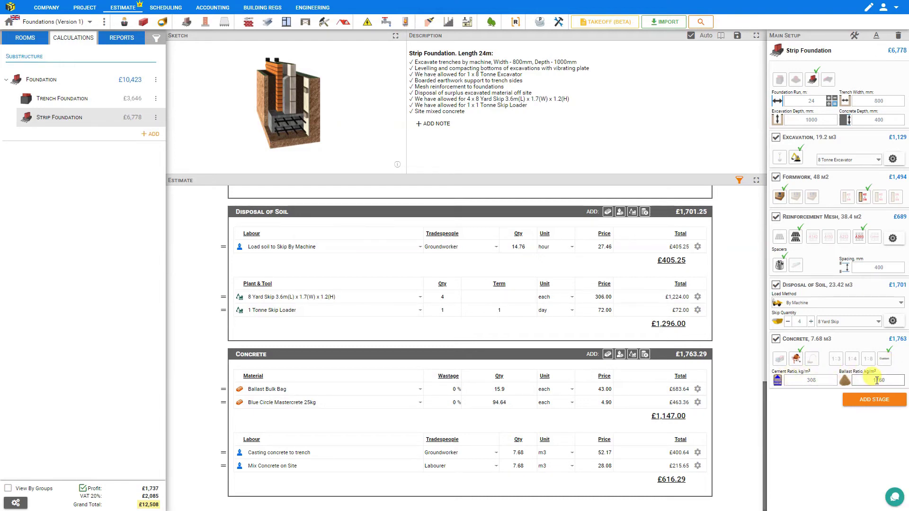
click(836, 359)
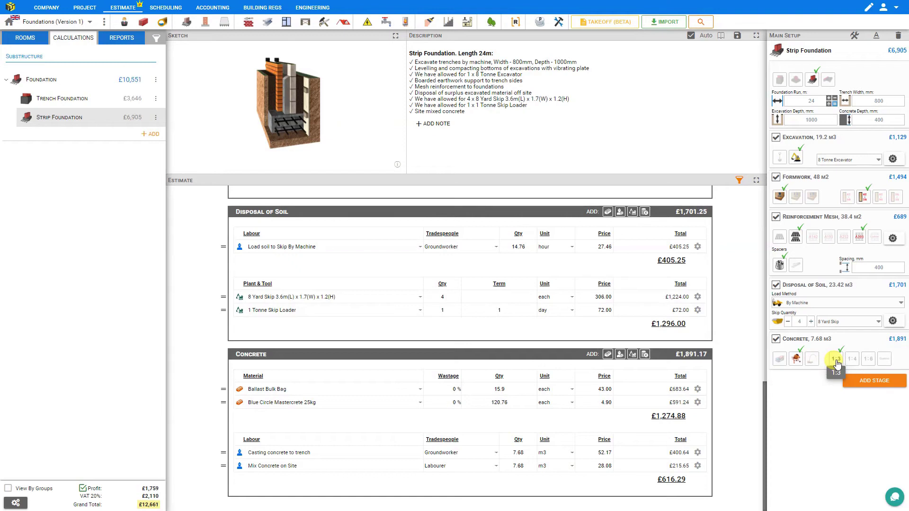
click(812, 360)
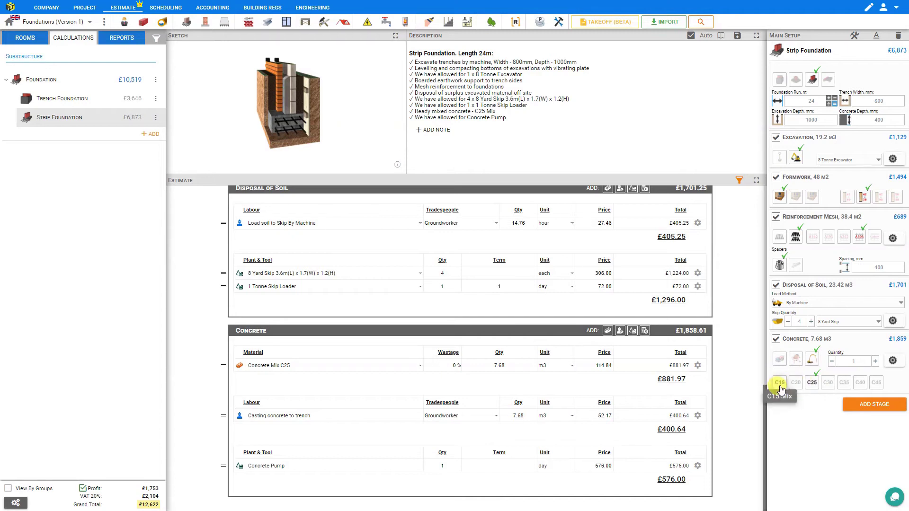
- Set the concrete stage's Minimum Concrete Load to 6
click(893, 361)
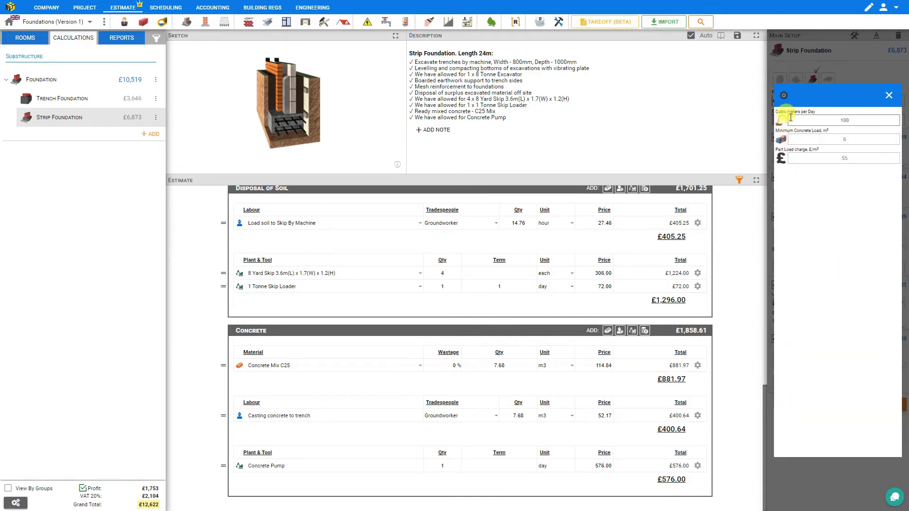
click(842, 139)
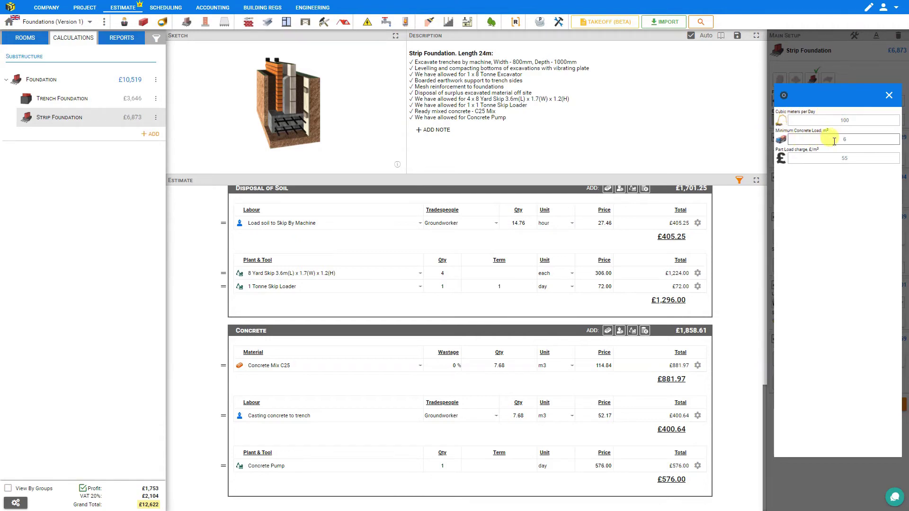
text(6)
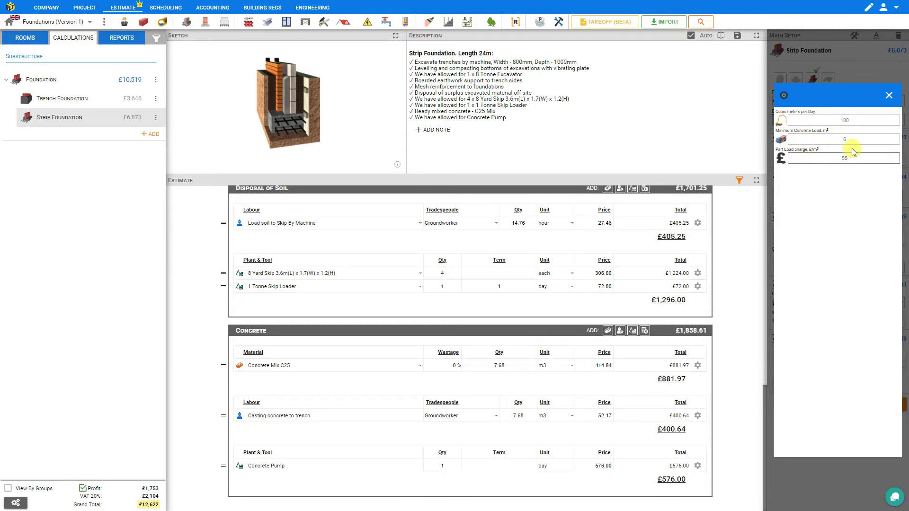
click(890, 91)
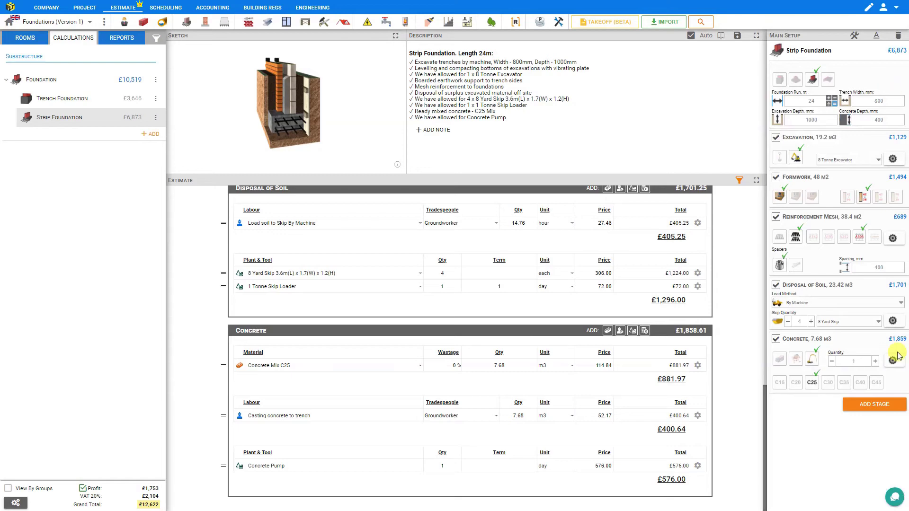
- Add 20mm Reinforcement Steel Bars (Rebar) from the library to Reinforcement Mesh with quantity 25
scroll(630, 351, up, 6)
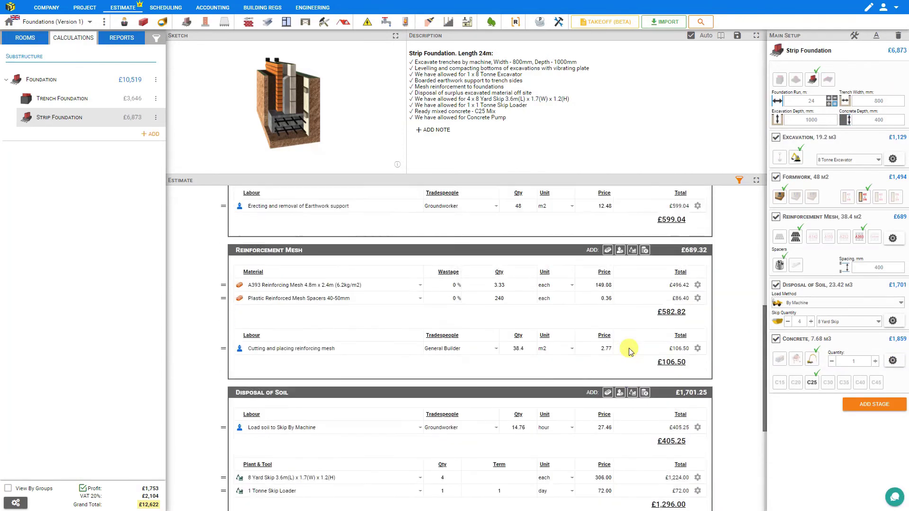
scroll(630, 351, up, 5)
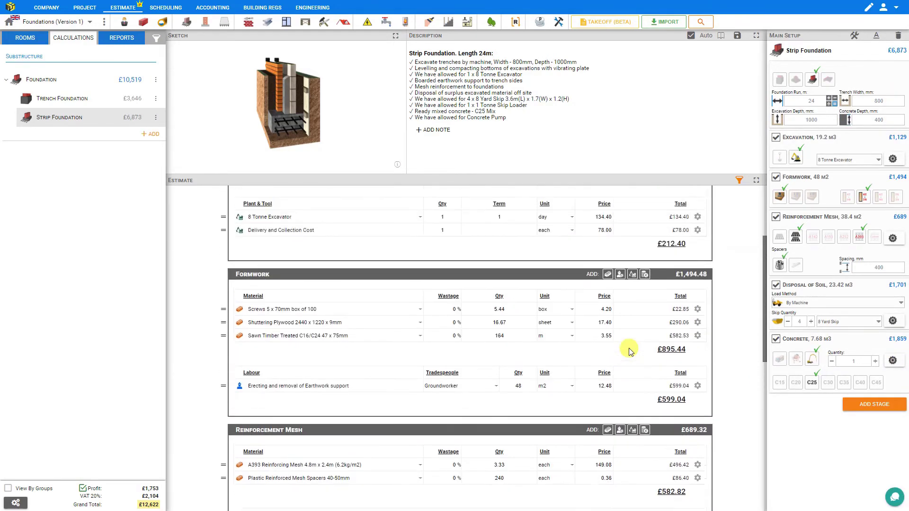
scroll(630, 351, down, 4)
scroll(630, 351, down, 2)
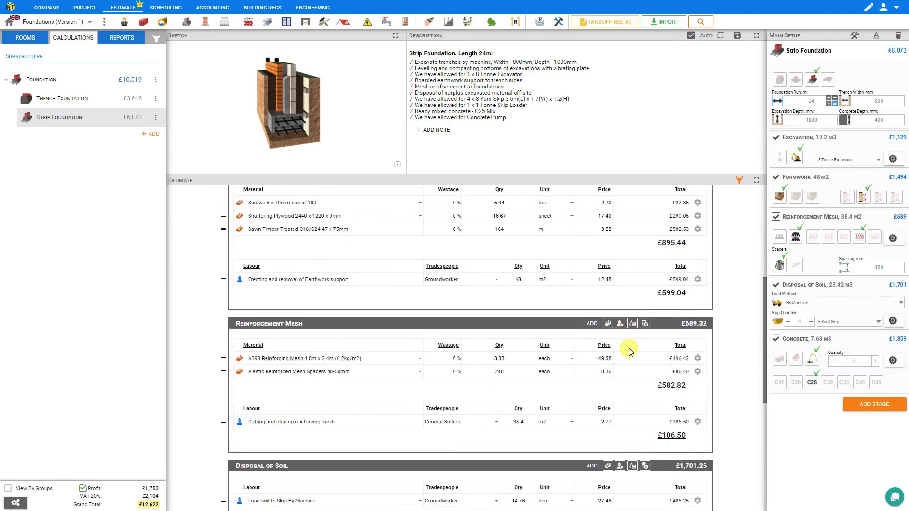
scroll(630, 351, down, 3)
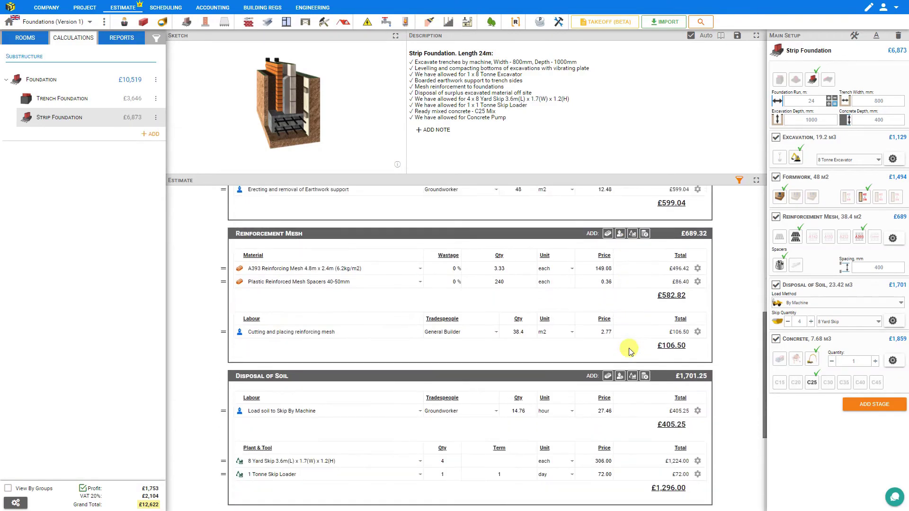
click(608, 230)
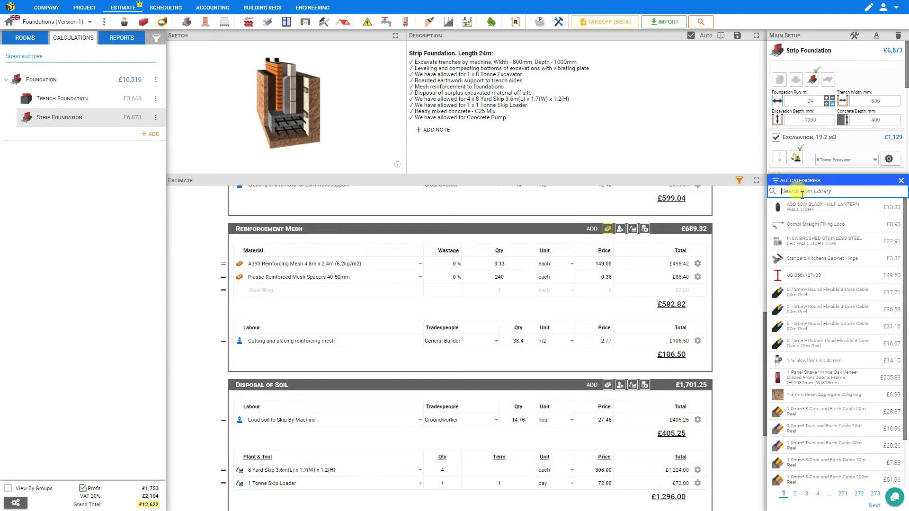
text(rebar)
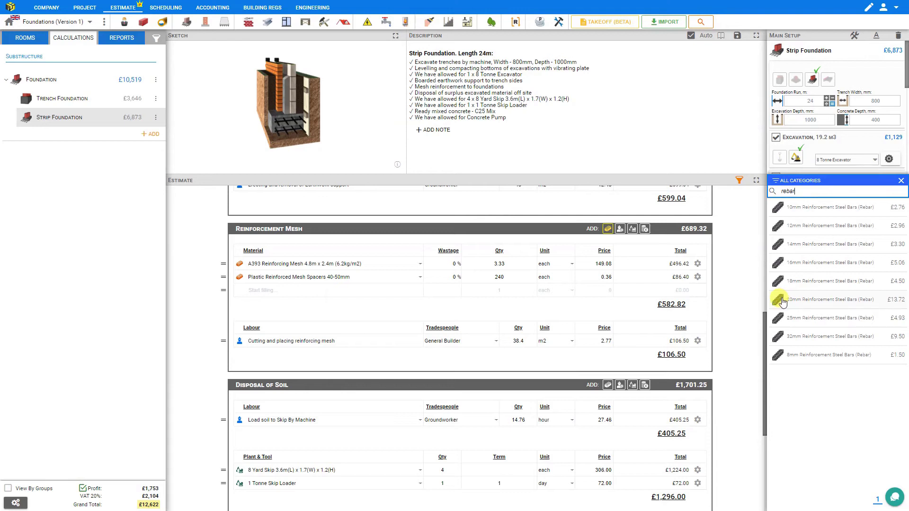
click(782, 300)
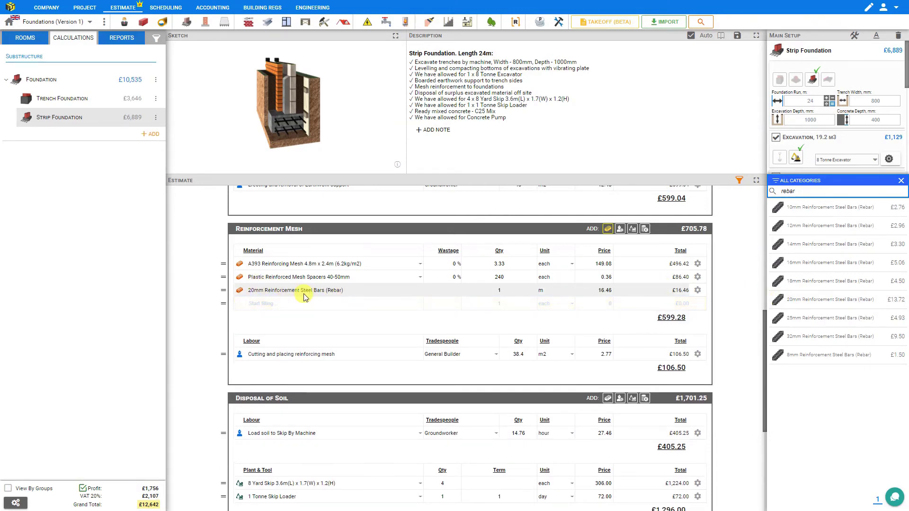
click(487, 289)
text(25)
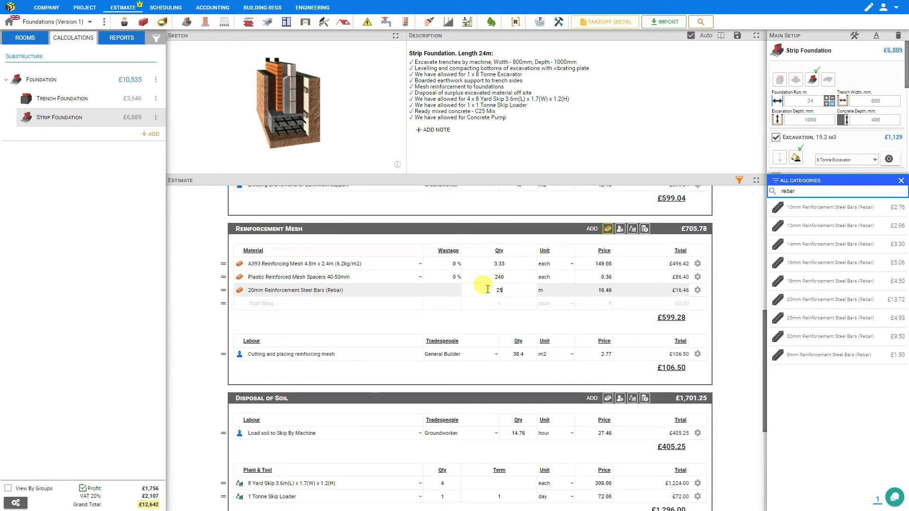
key(Return)
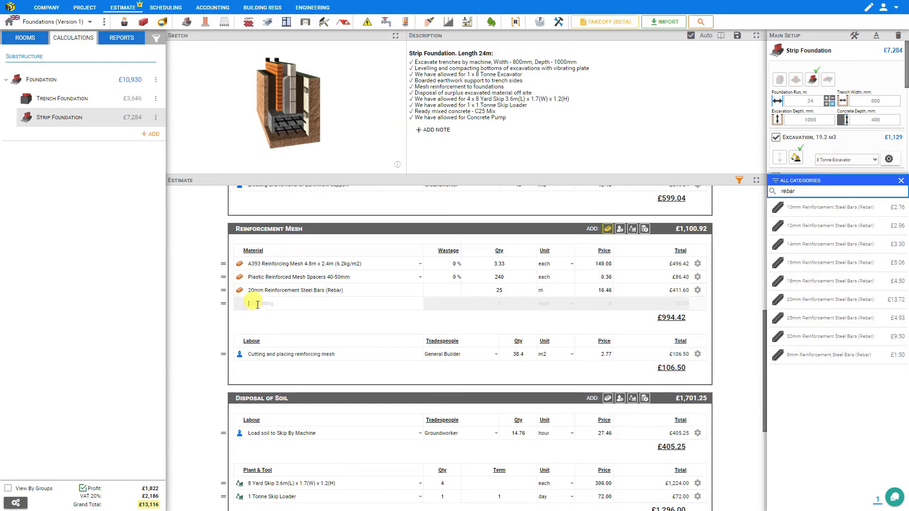
- Fill the blank material row with Red Oxide Primer, quantity 2 at price 6.80
text(Rei)
text( Oxide Primer)
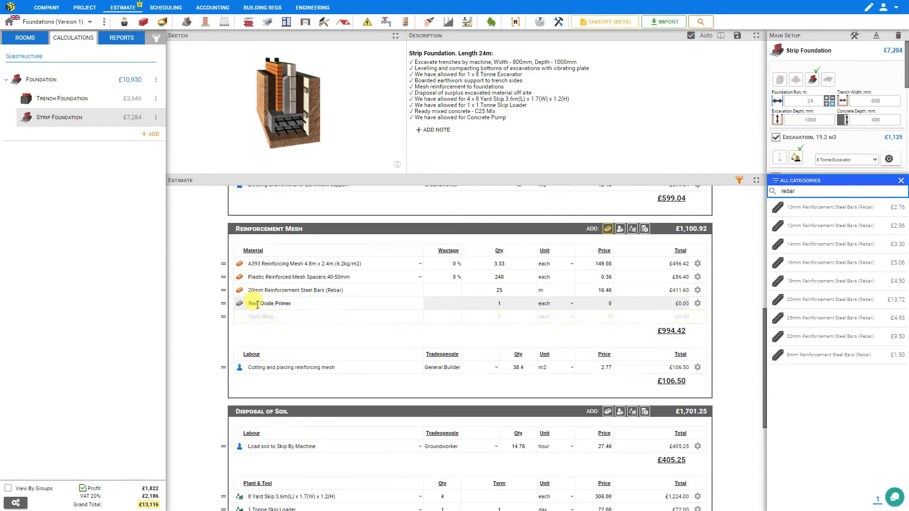
click(499, 302)
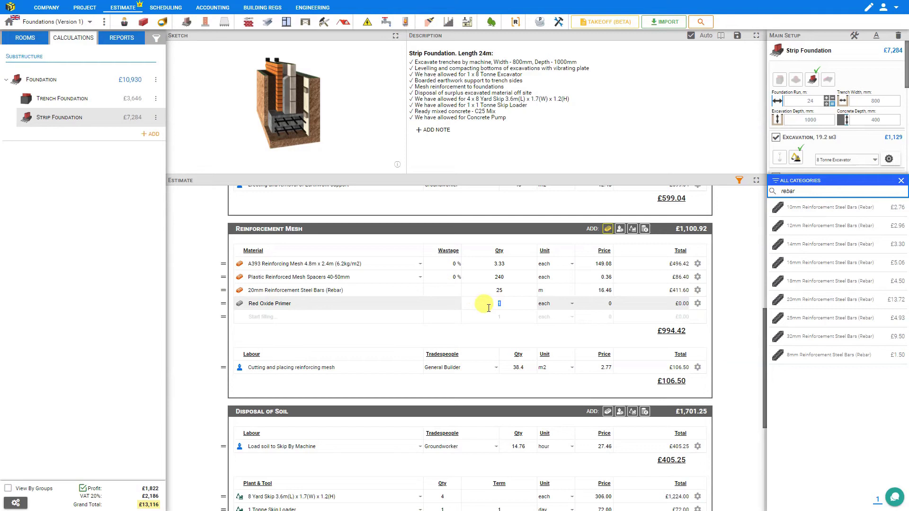
text(2)
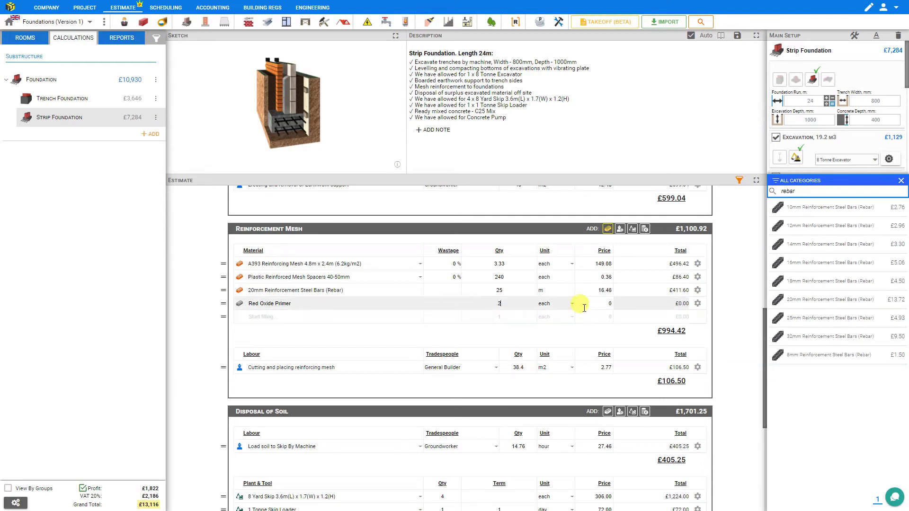
click(611, 303)
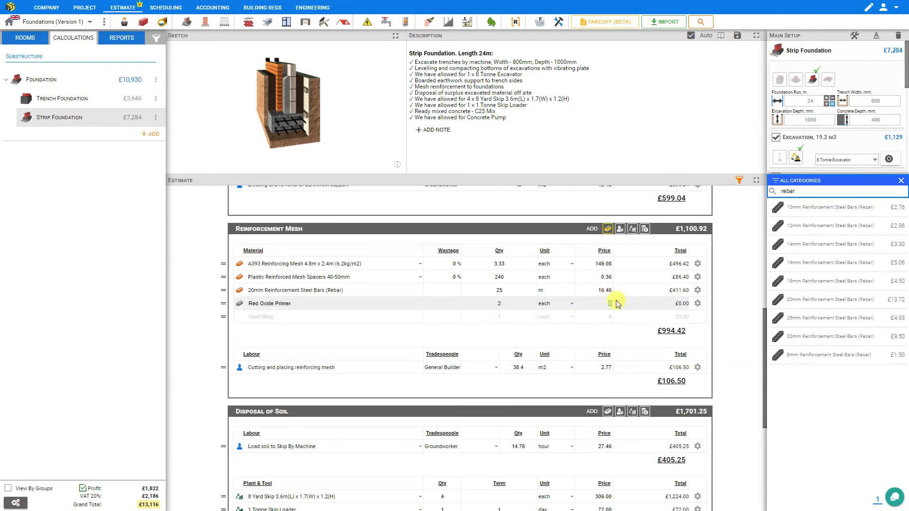
text(6.80)
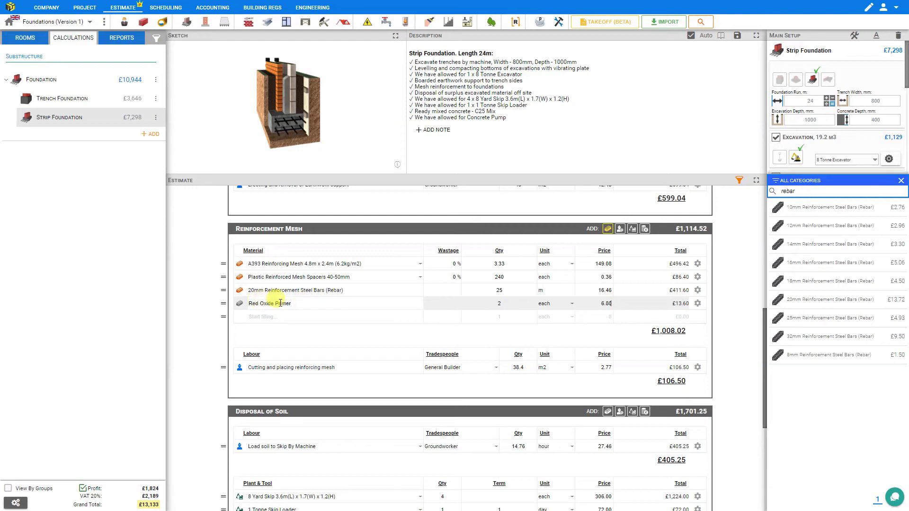
click(697, 304)
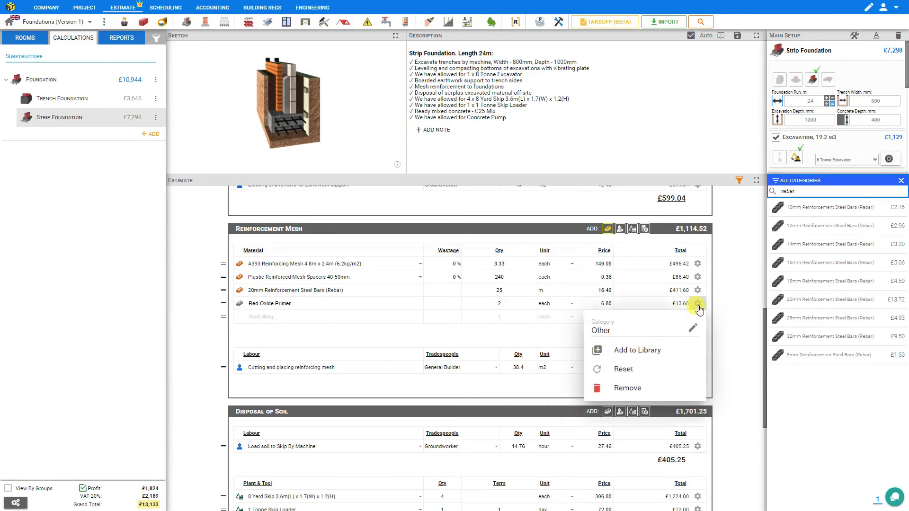
click(636, 351)
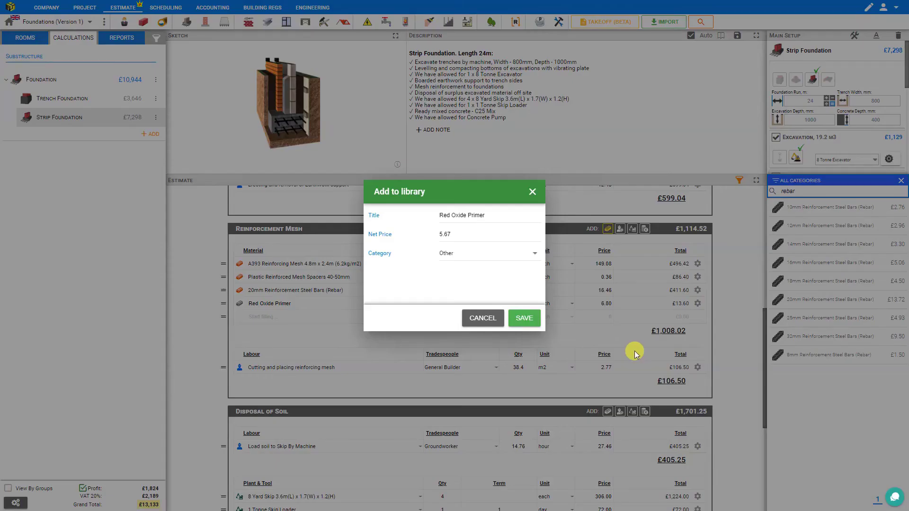
click(466, 255)
click(407, 323)
click(474, 320)
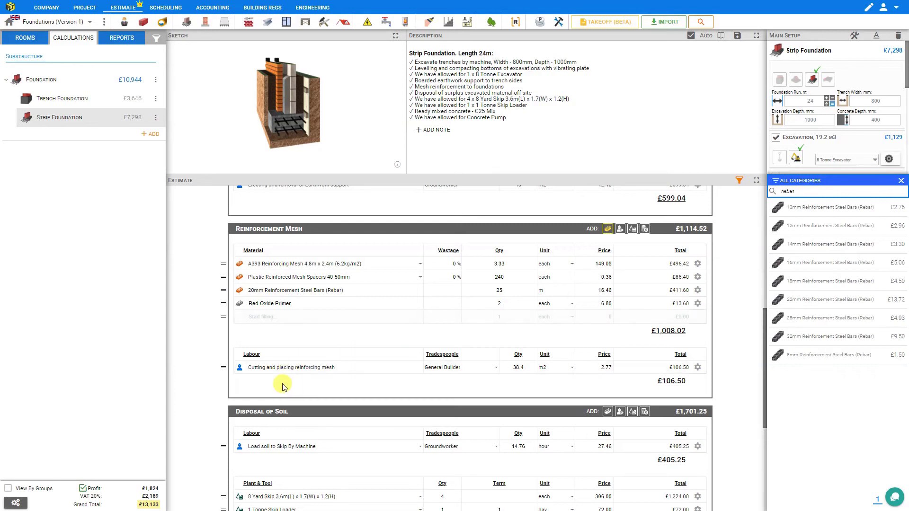
- Add a new labour row to Reinforcement Mesh and start its description
click(620, 230)
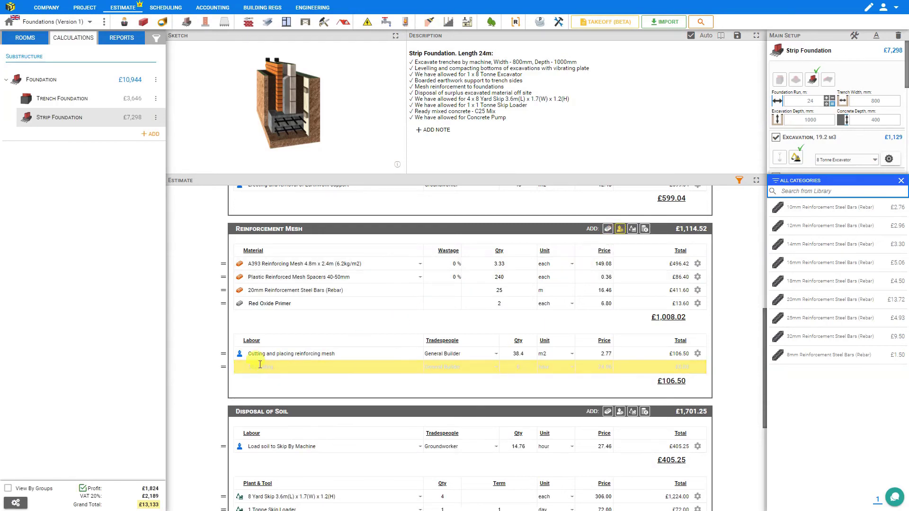
click(260, 365)
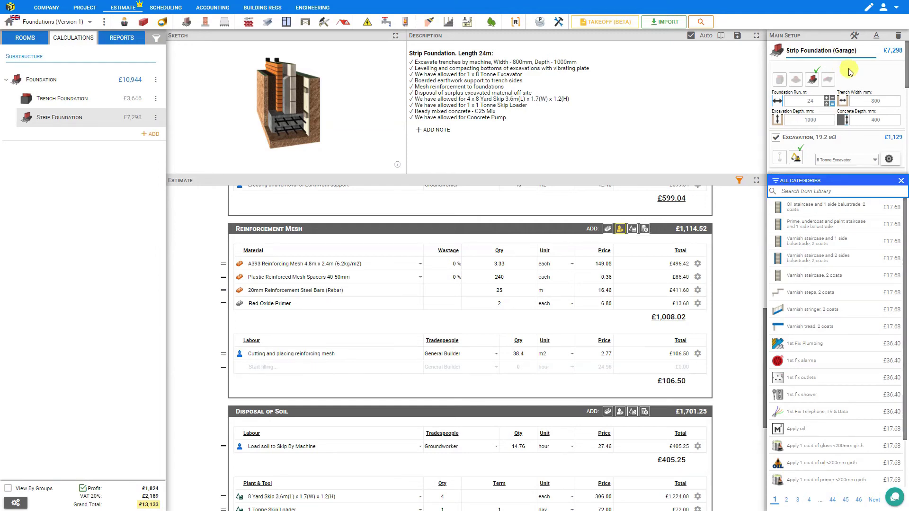
- Duplicate the Garage strip foundation as Strip Foundation (Outbuilding) and set its Foundation Run to 12 m
click(156, 119)
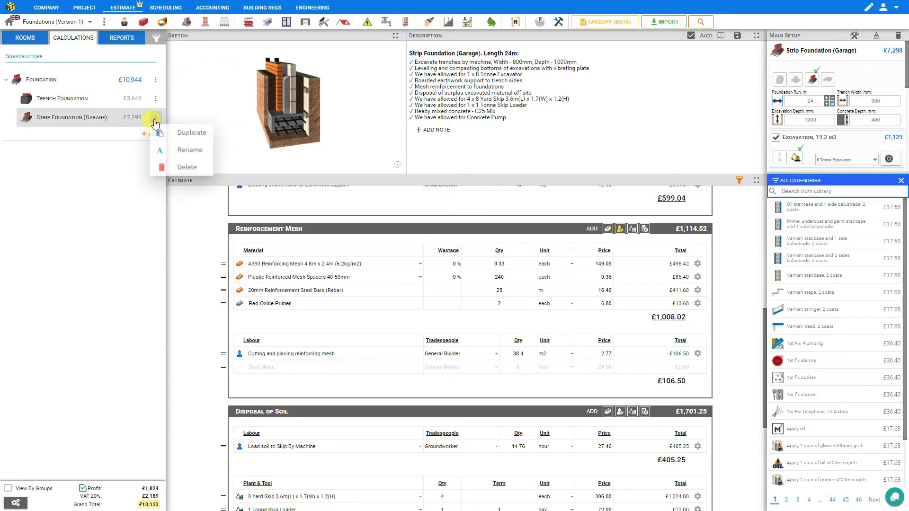
click(188, 135)
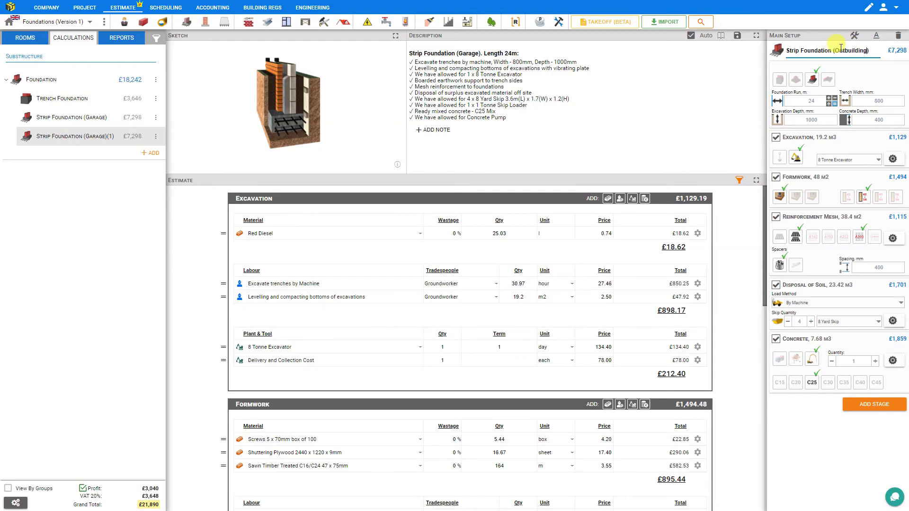
key(Return)
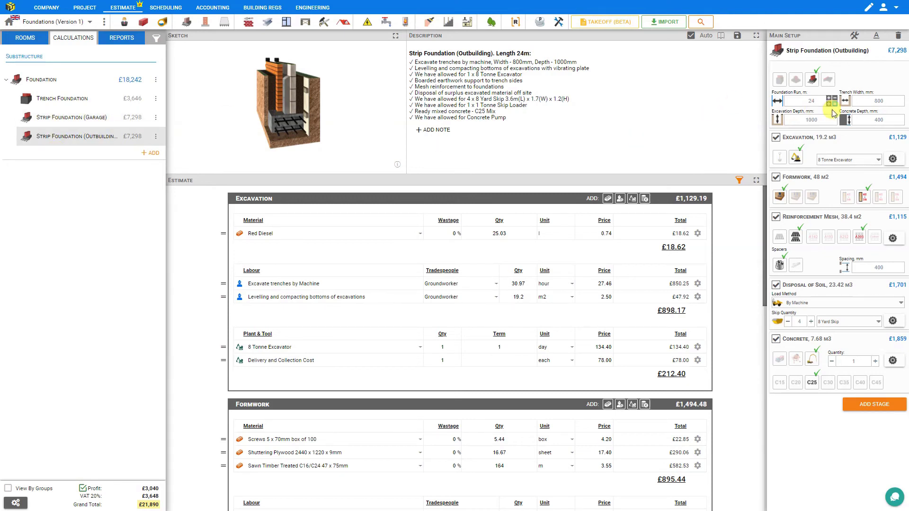
click(813, 105)
click(809, 100)
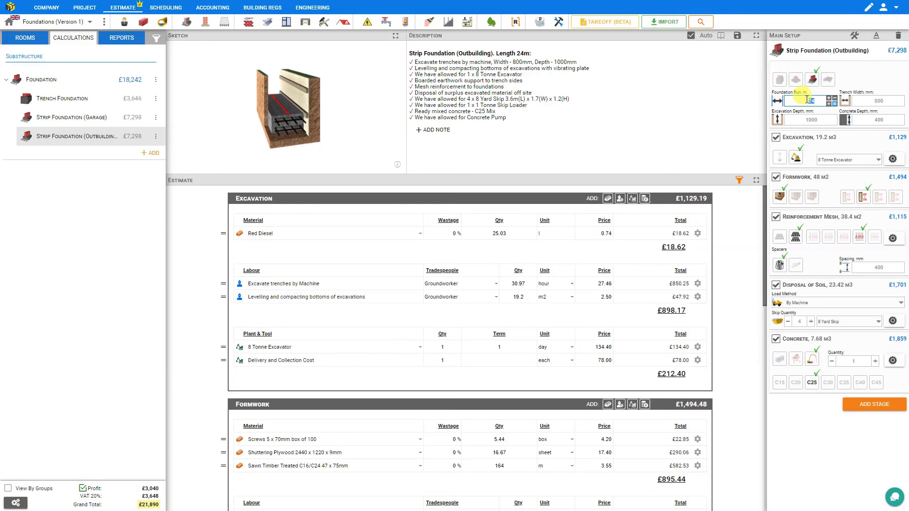
click(856, 81)
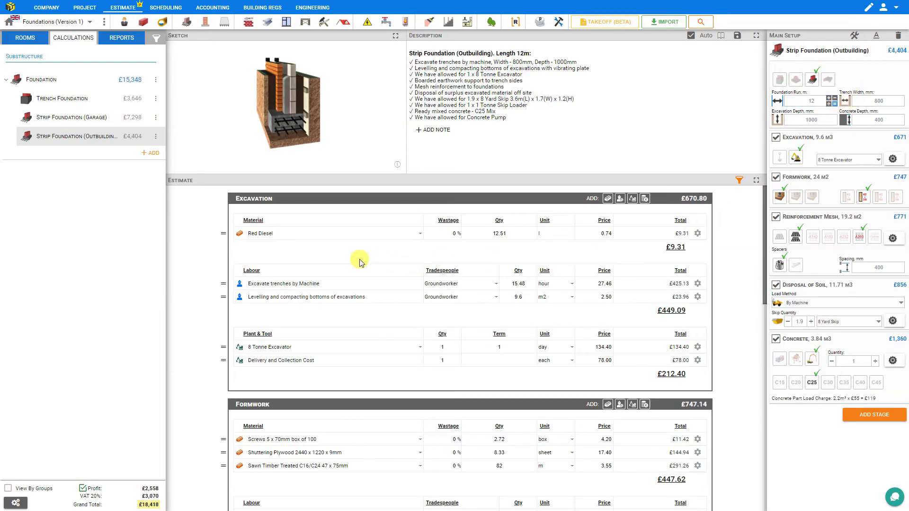
- Delete the Red Oxide Primer and 20mm rebar rows from the Outbuilding's Reinforcement Mesh, leaving £345.41
scroll(359, 259, down, 6)
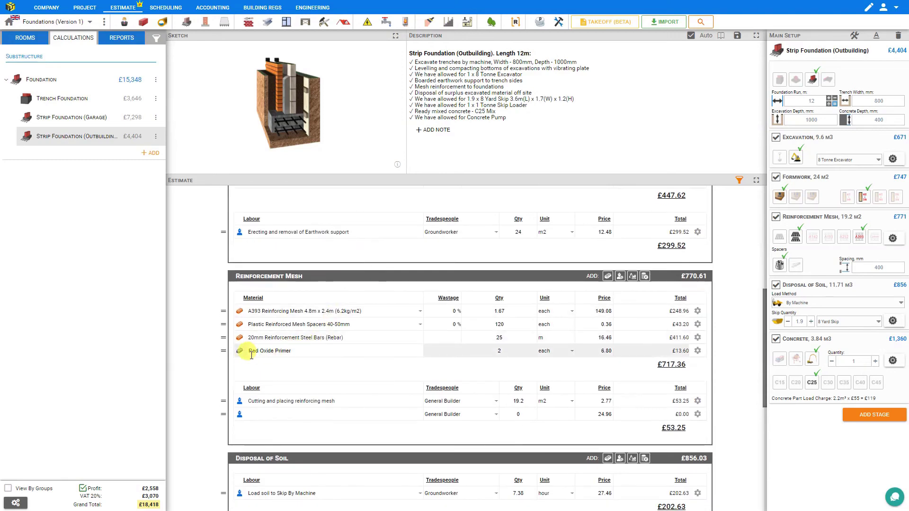
click(698, 353)
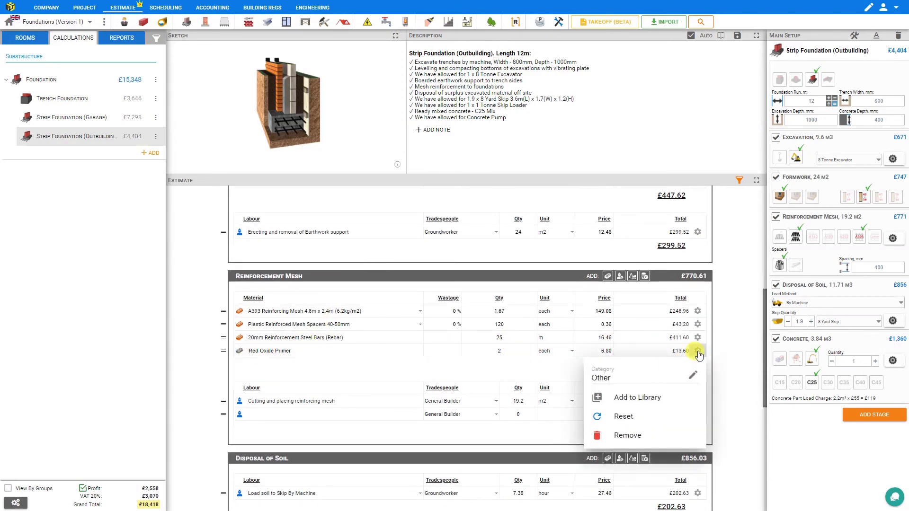
click(630, 433)
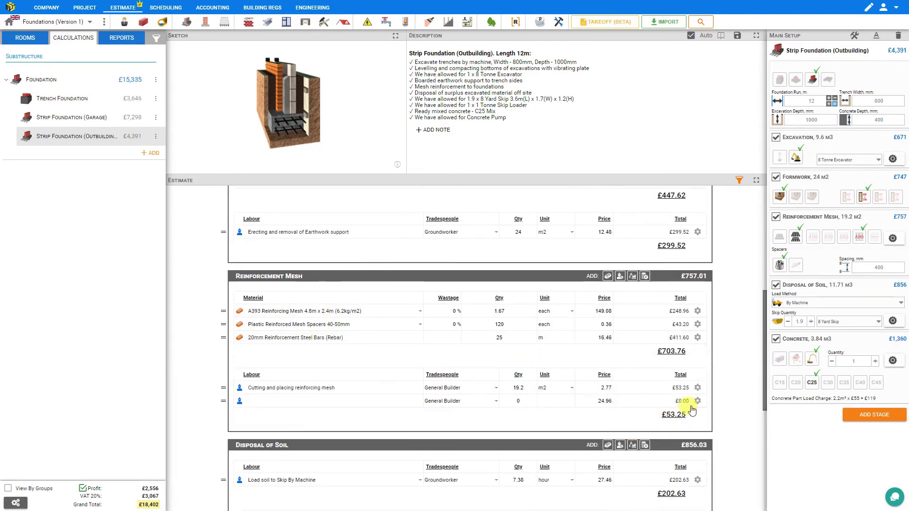
click(698, 338)
click(697, 383)
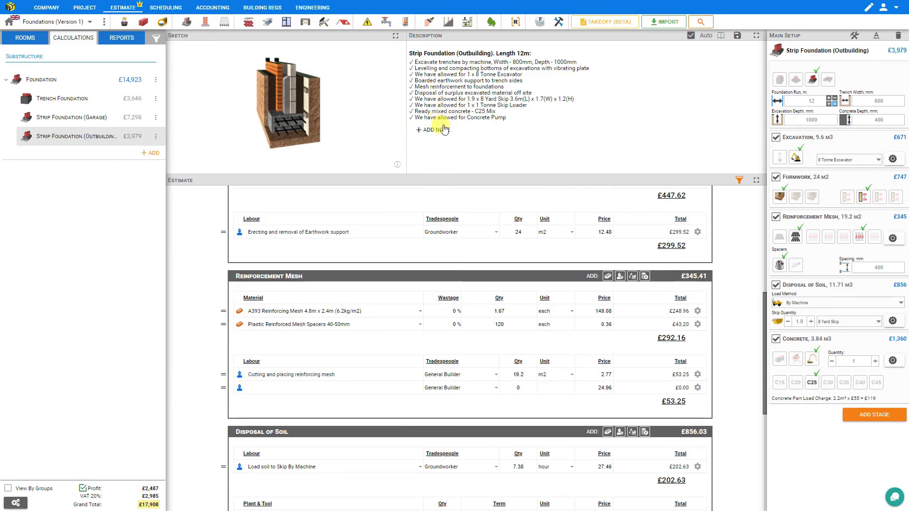
- Save a red-cross note 'Disposal of Soil On Site' and exclude soil disposal from the Outbuilding foundation
click(444, 134)
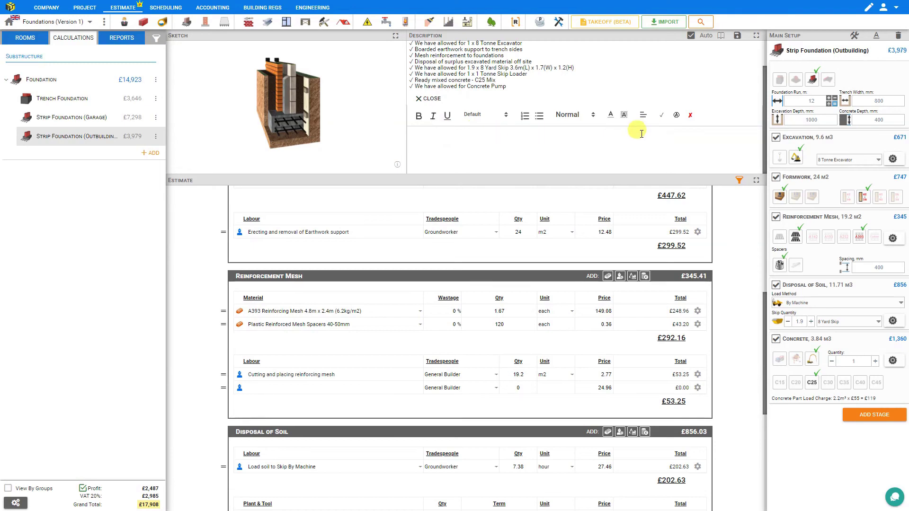
click(661, 121)
click(677, 116)
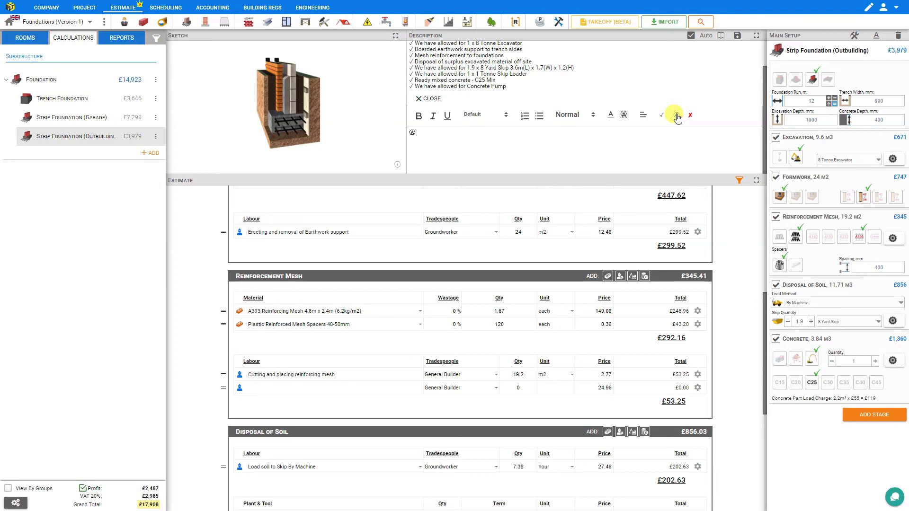
click(678, 117)
click(689, 117)
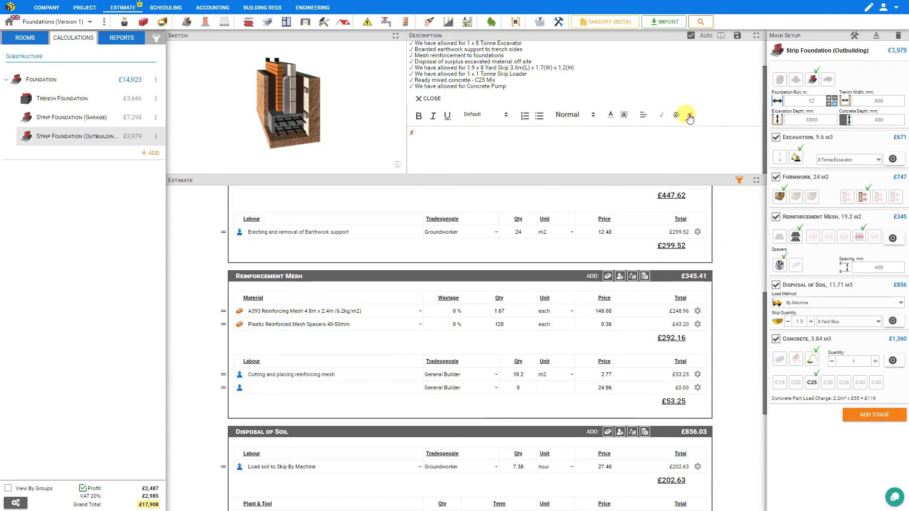
text(Dispos)
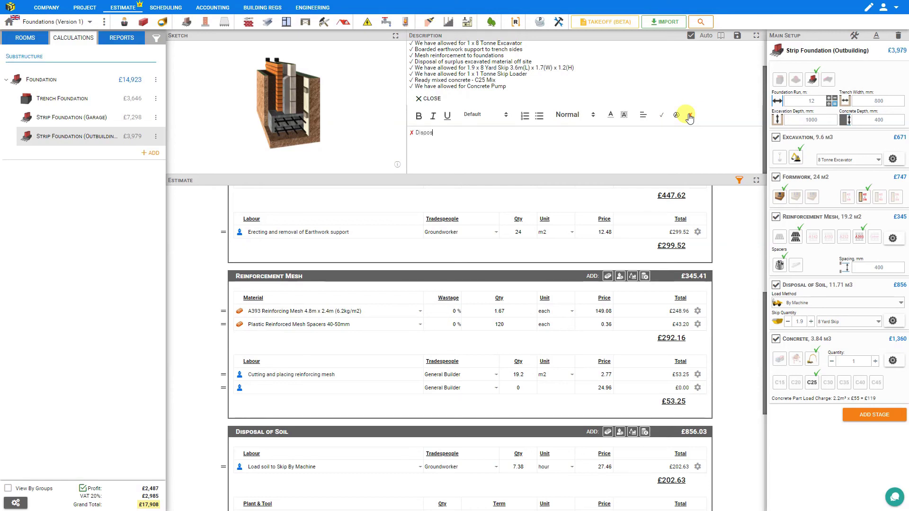
text(al of Soil )
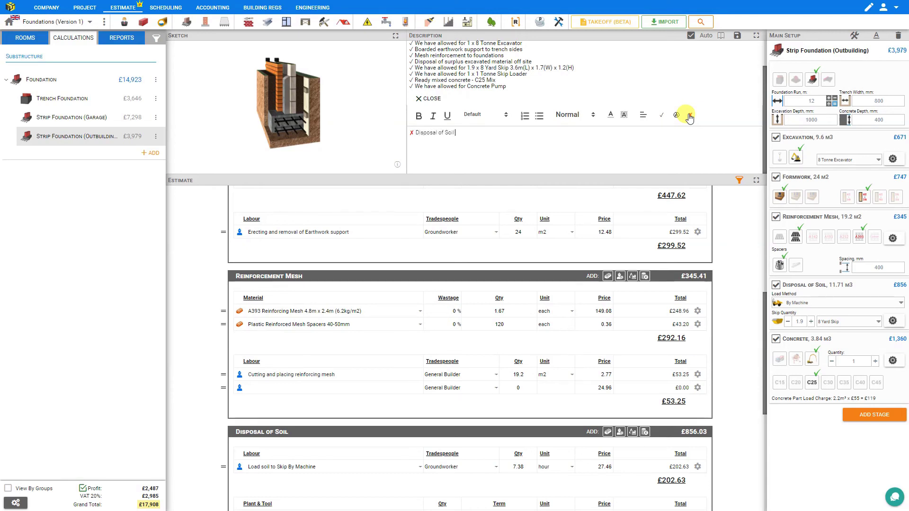
text(On Site)
click(426, 99)
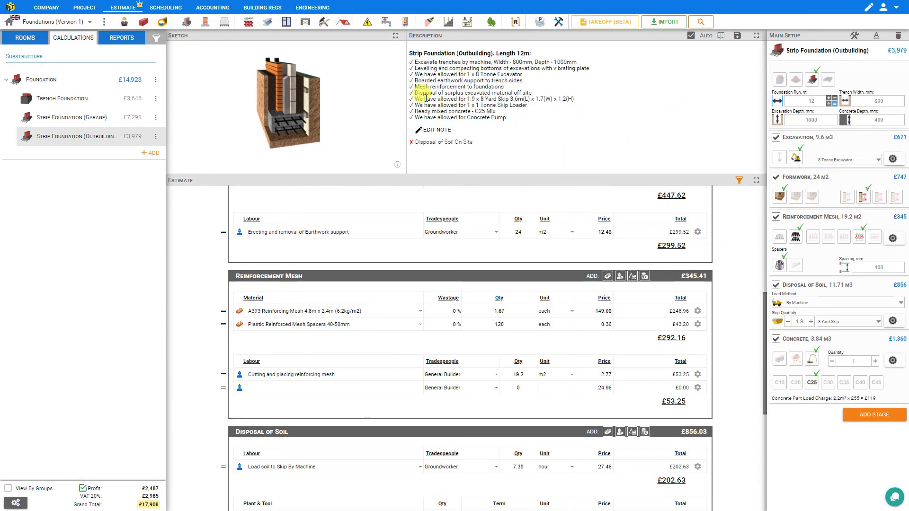
click(776, 285)
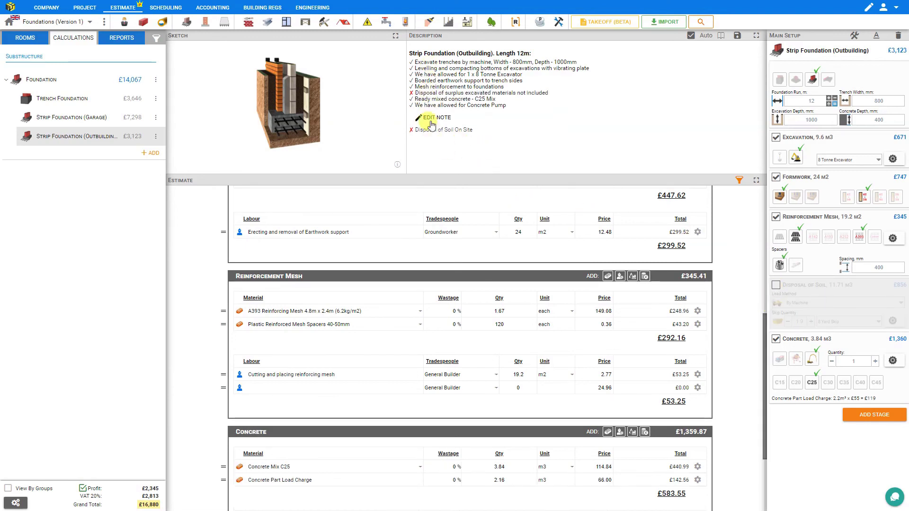
- In Reports, set the document's estimate type to Quote
click(111, 42)
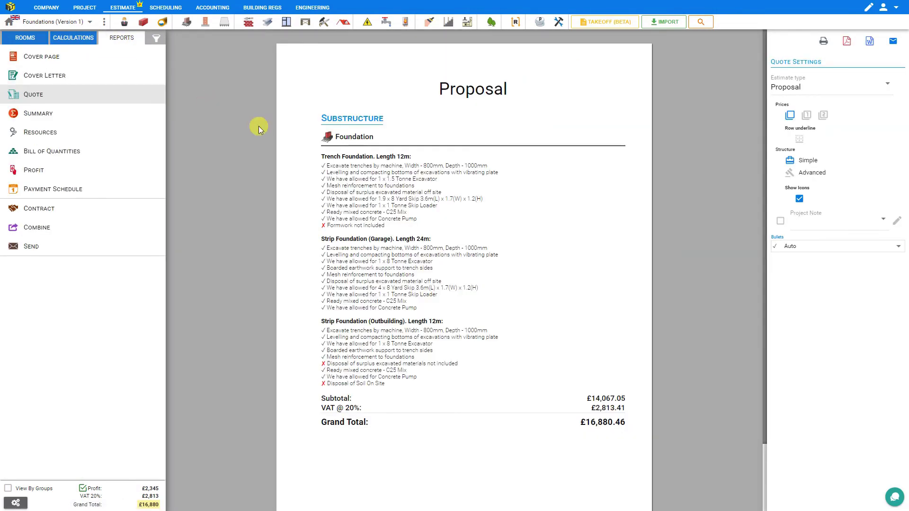
mouse_move(350, 136)
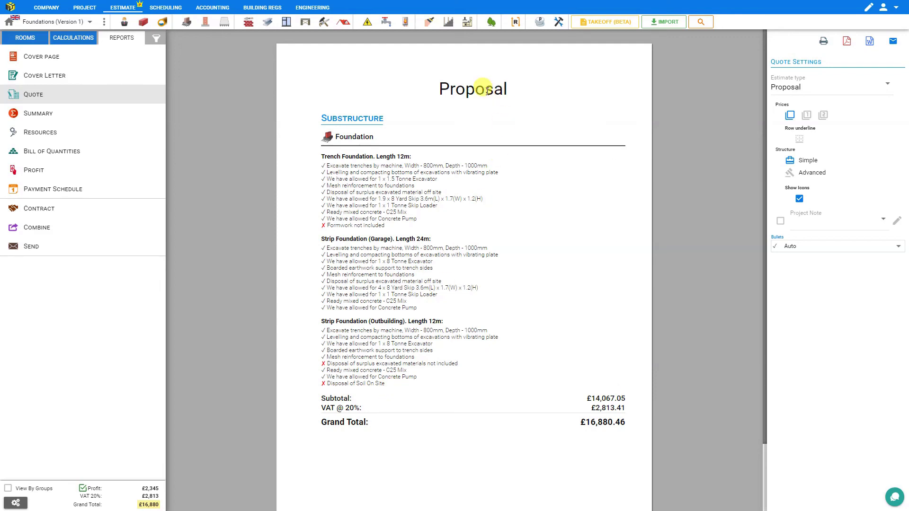
click(793, 85)
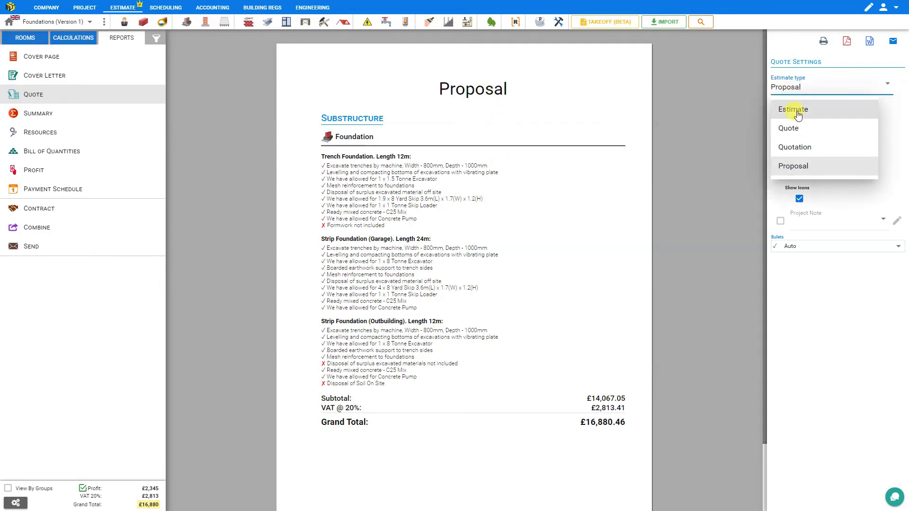
click(798, 113)
click(801, 90)
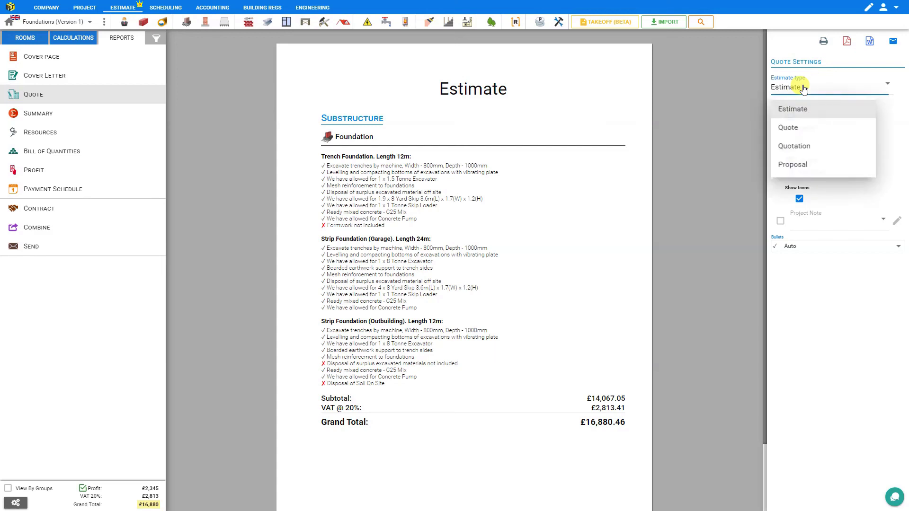
click(790, 129)
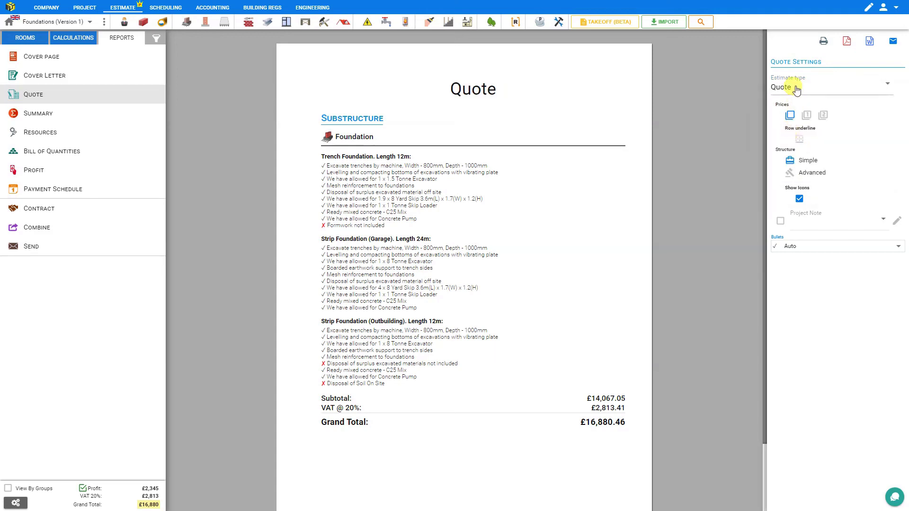
- Show the Foundation price with a Materials, Labour, Plant and Other costs breakdown
click(790, 115)
click(807, 117)
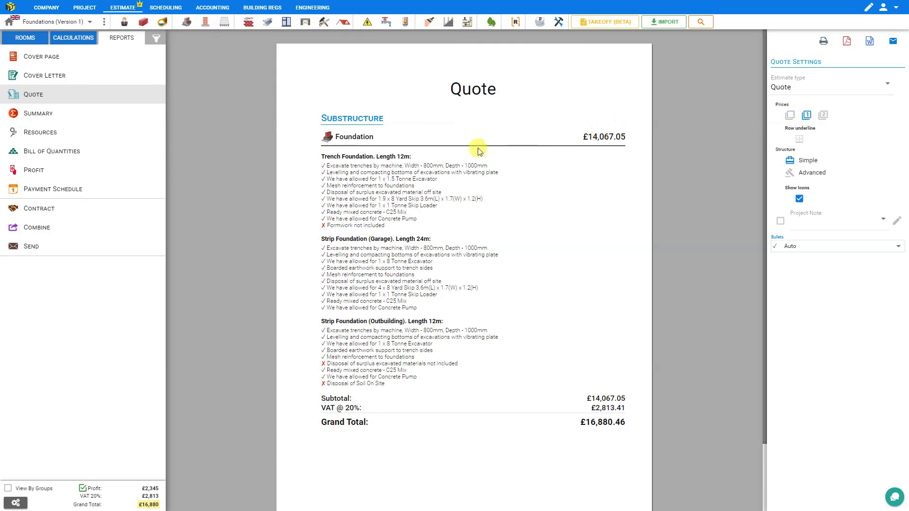
click(823, 116)
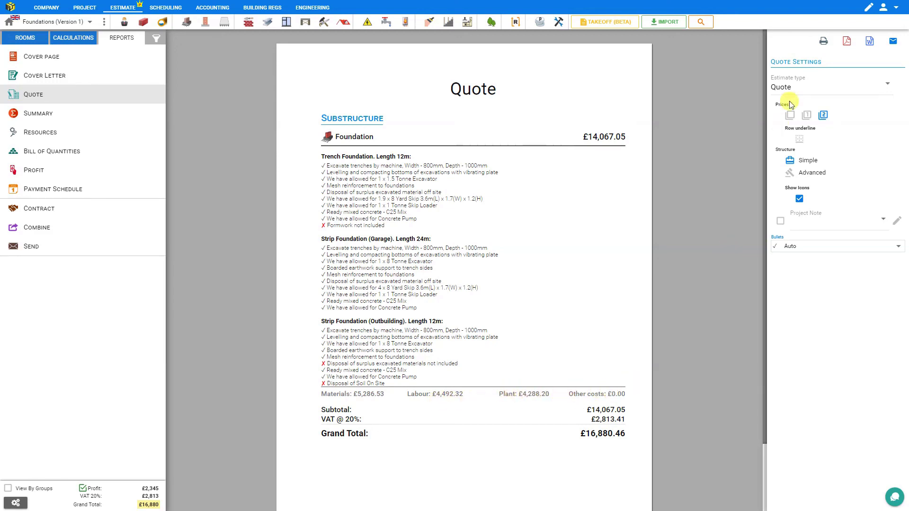
- Hide the Foundation price and switch the quote structure to Advanced
click(790, 116)
click(789, 174)
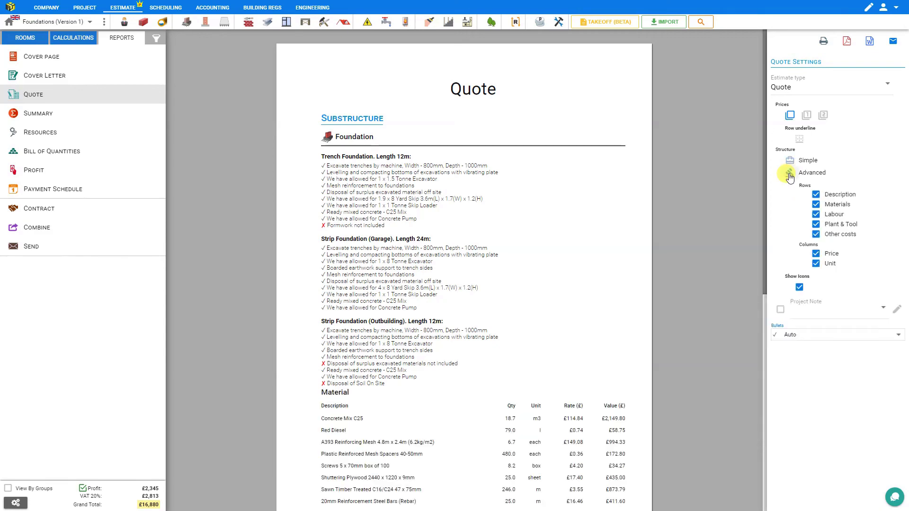
scroll(331, 228, down, 8)
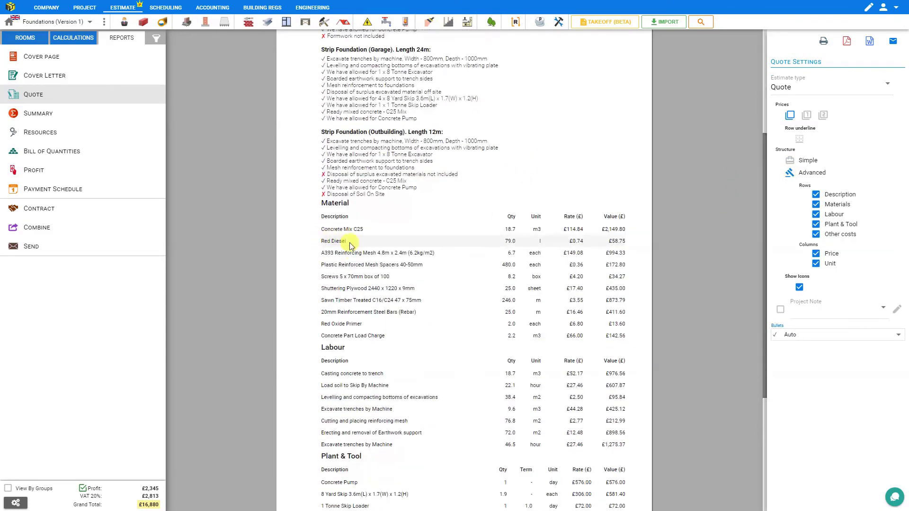
scroll(391, 290, up, 3)
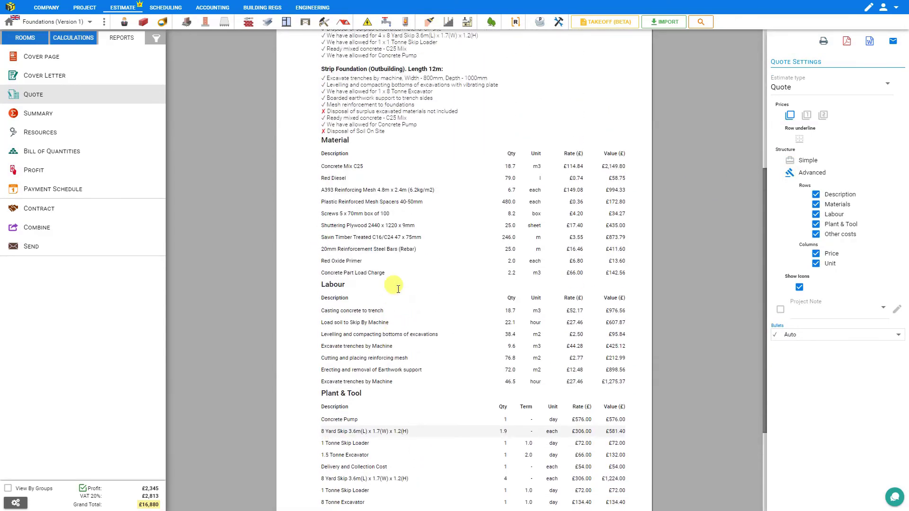
- Try the description, Material, Labour and Plant & Tool row options, leaving all shown
click(816, 195)
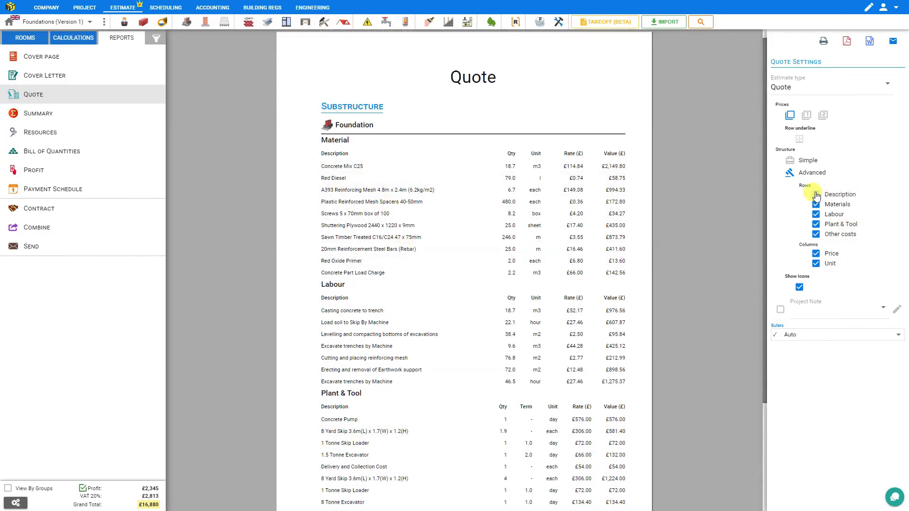
click(815, 195)
click(816, 205)
click(816, 205)
click(816, 205)
click(816, 205)
click(815, 215)
click(816, 214)
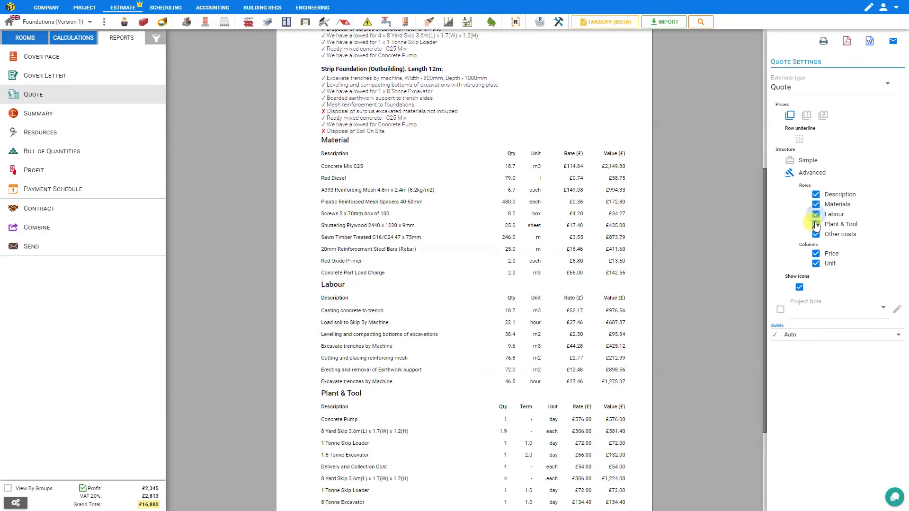
click(816, 225)
click(816, 225)
- Try the Rate/Value and Qty/Unit/Term column options, leaving all columns shown
click(815, 255)
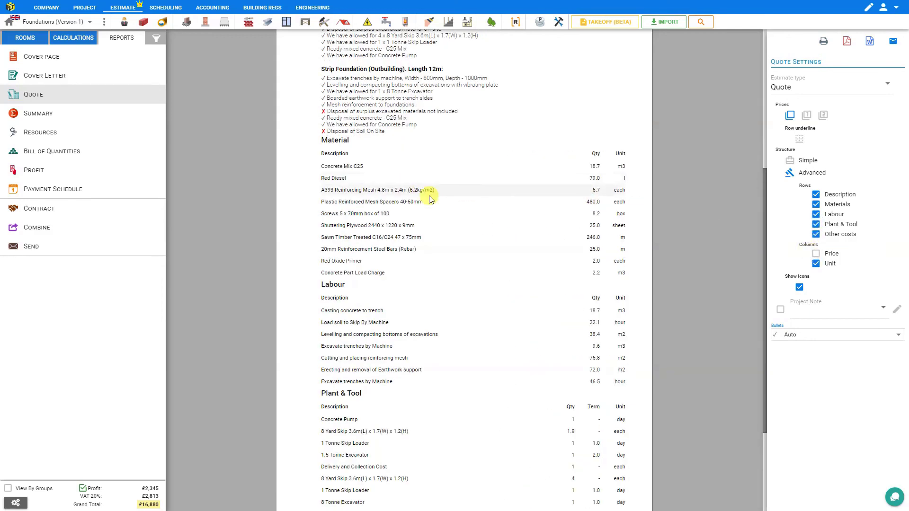
click(816, 254)
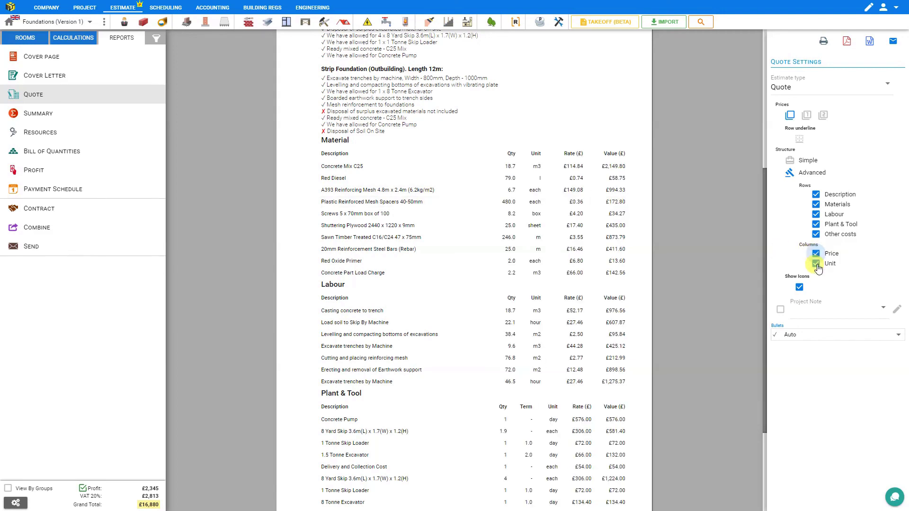
click(816, 264)
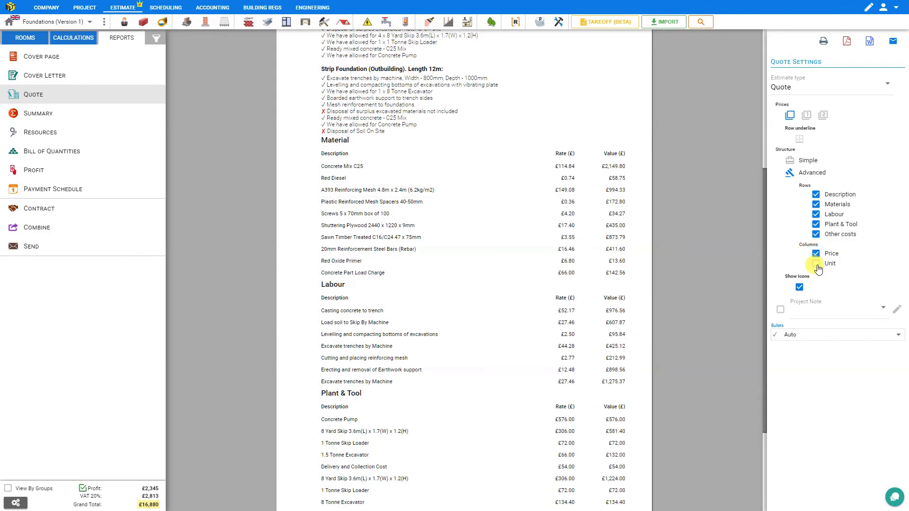
click(816, 264)
scroll(609, 193, up, 5)
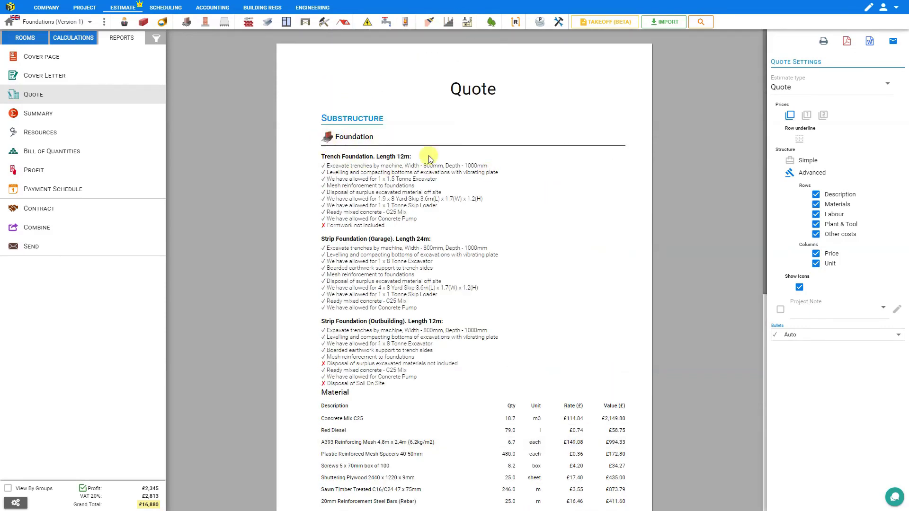
click(799, 287)
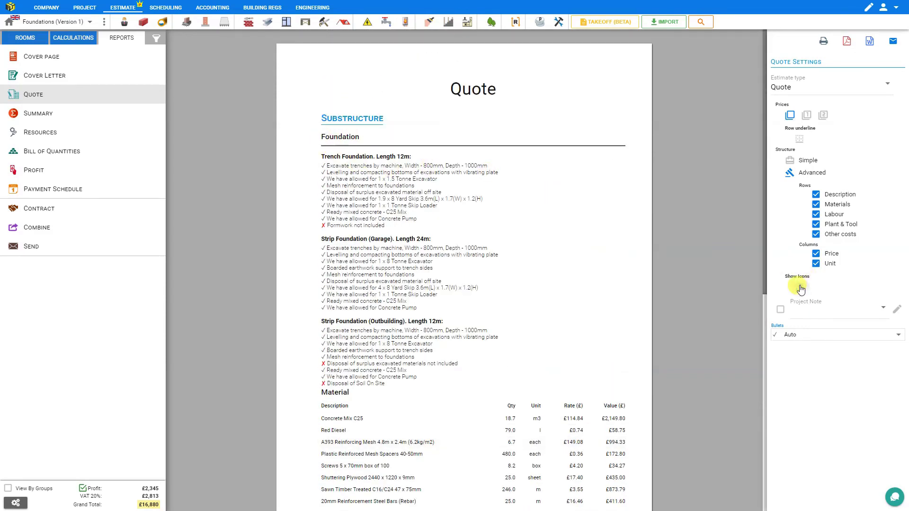
click(799, 286)
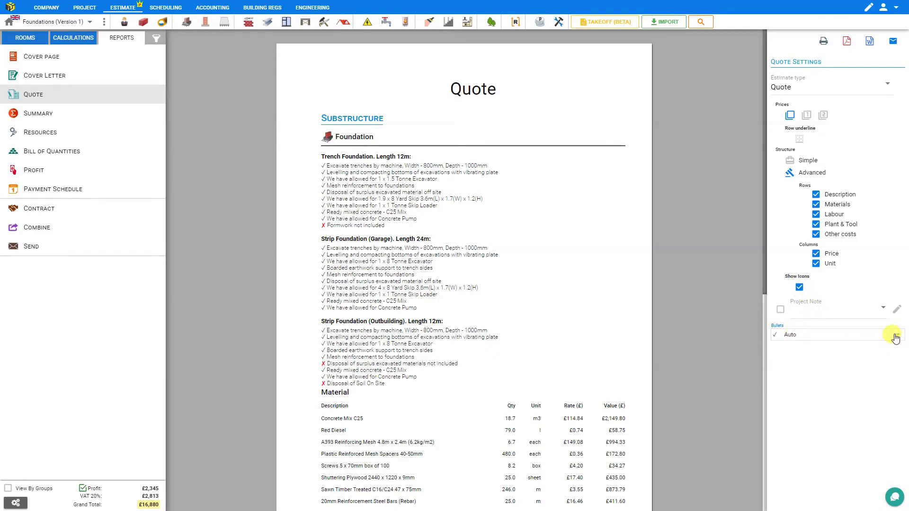
click(848, 339)
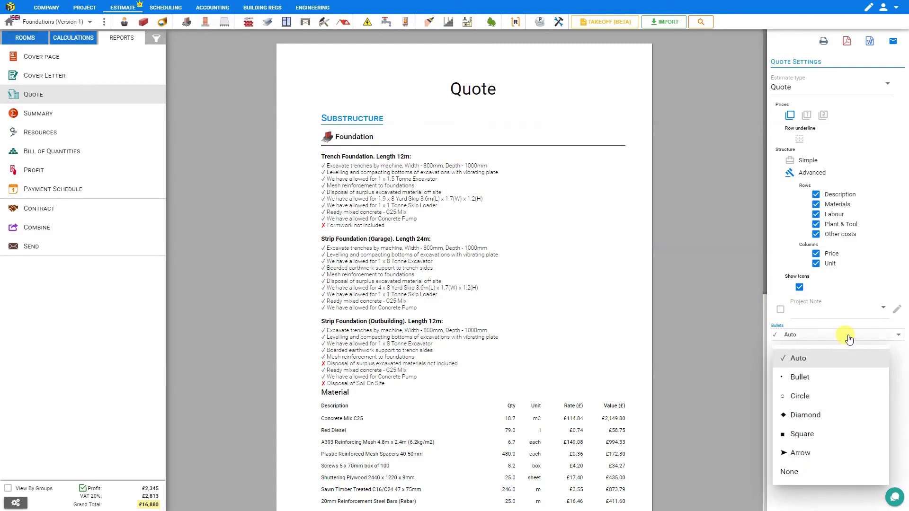
click(810, 411)
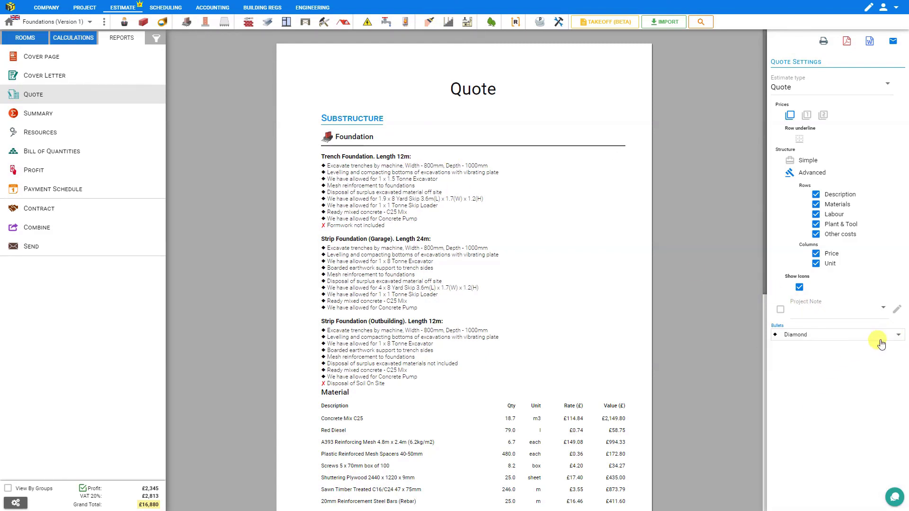
click(897, 335)
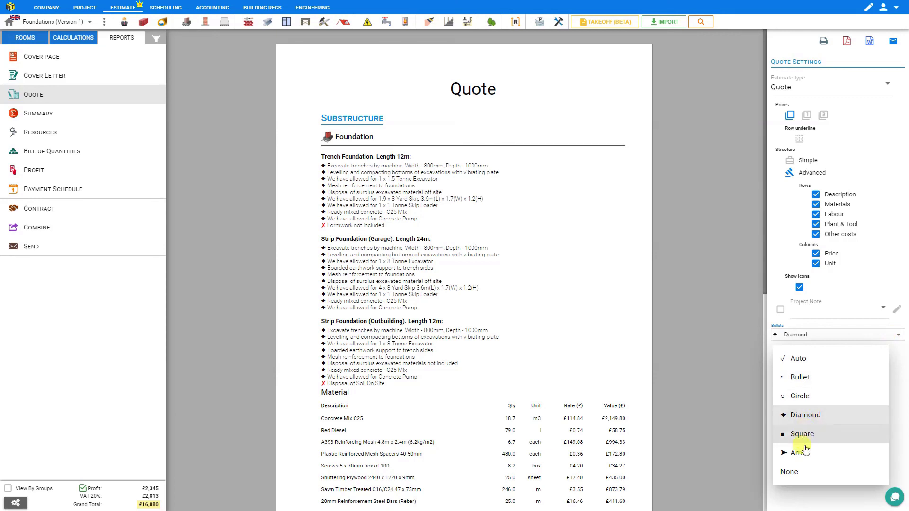
click(794, 471)
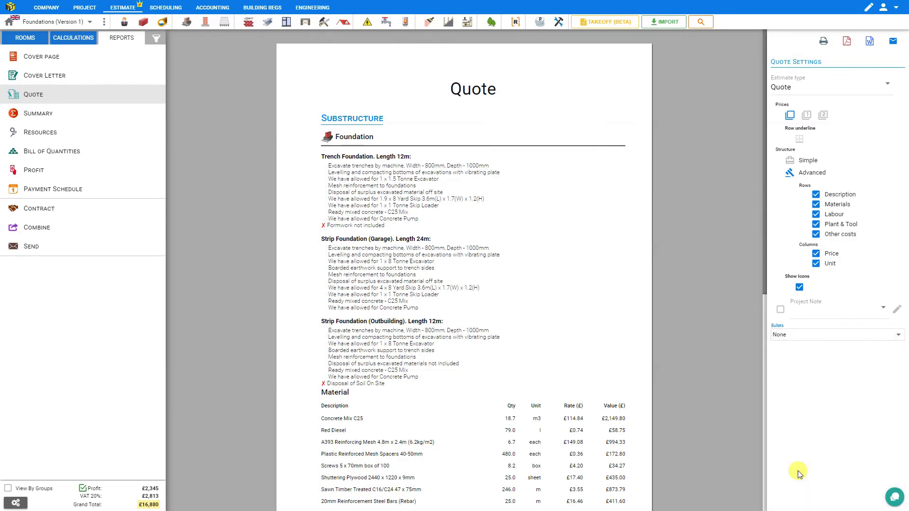
click(884, 337)
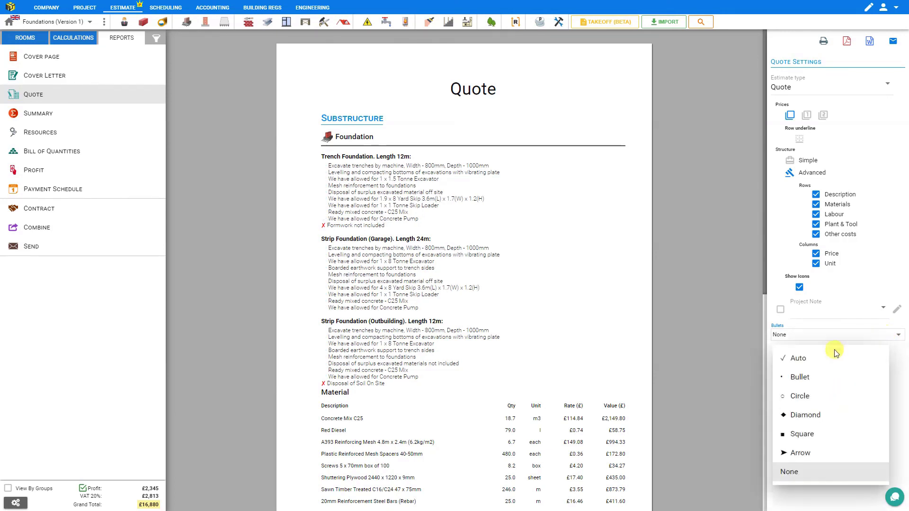
click(800, 361)
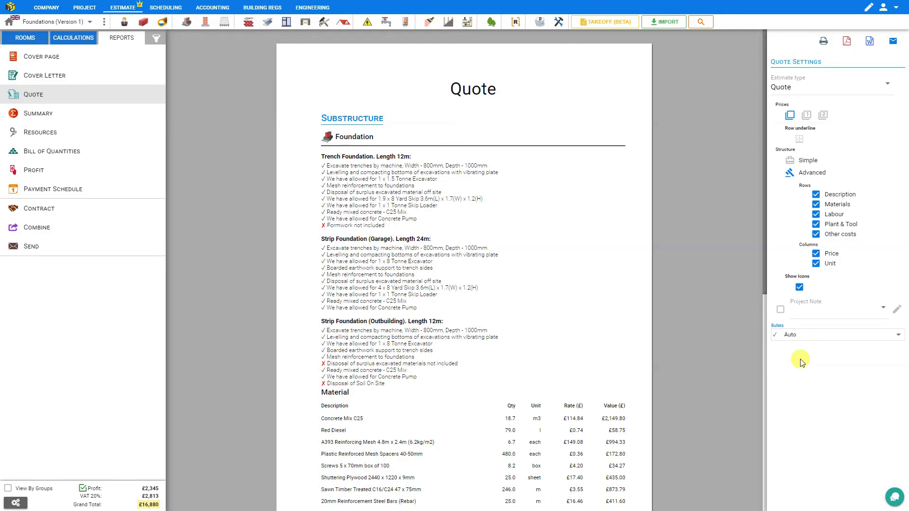